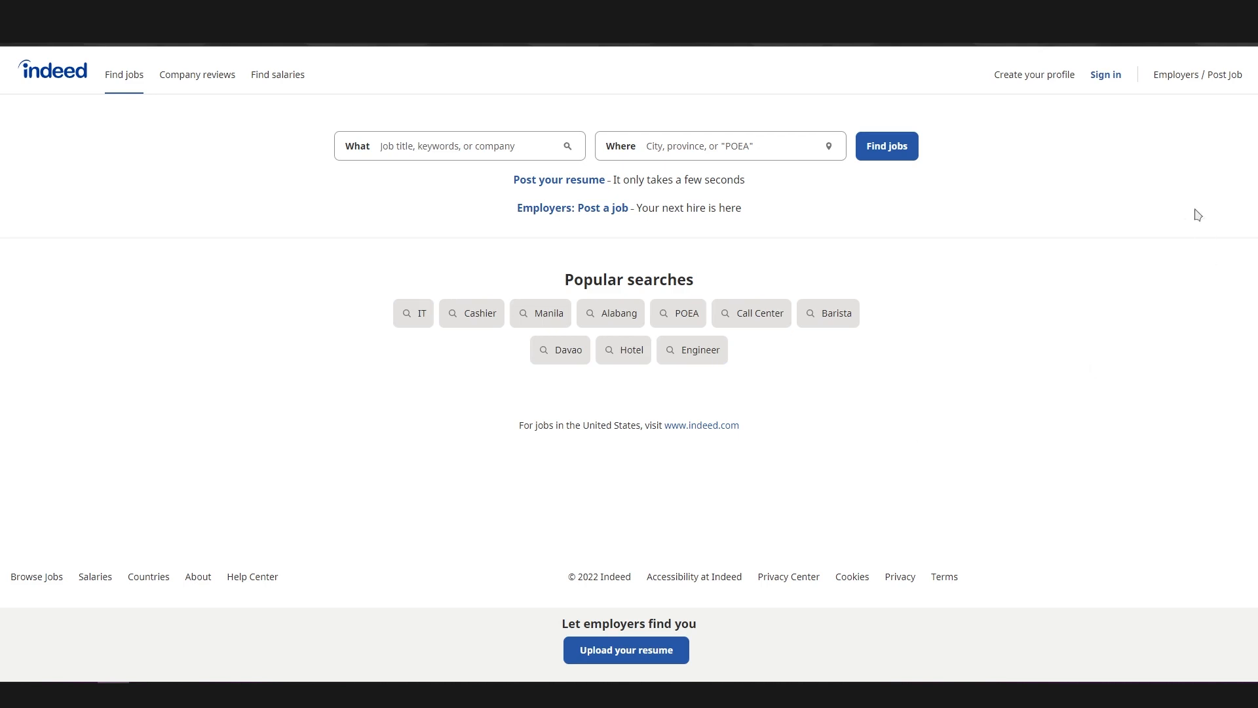
Sign in to the account and open the employer job posting form
click(1106, 79)
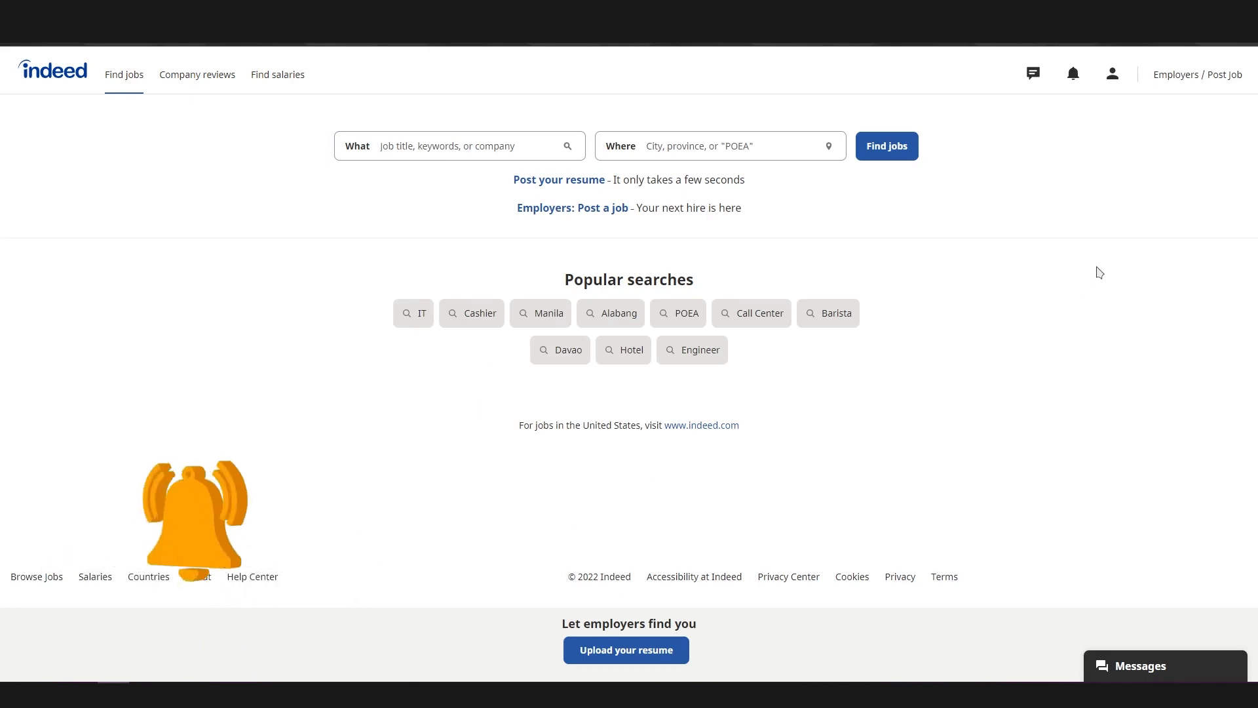
click(1190, 90)
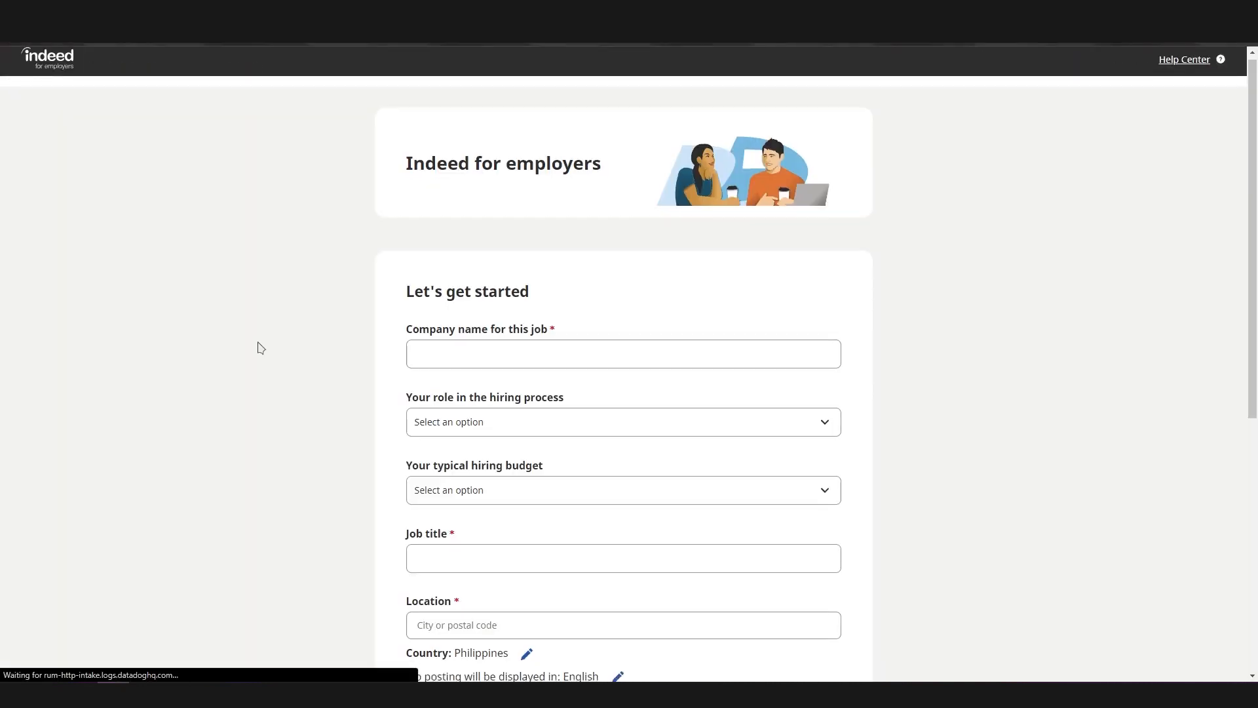
Set the company name for this job to the suggested YouTube Content Creator
scroll(260, 347, down, 1)
click(522, 291)
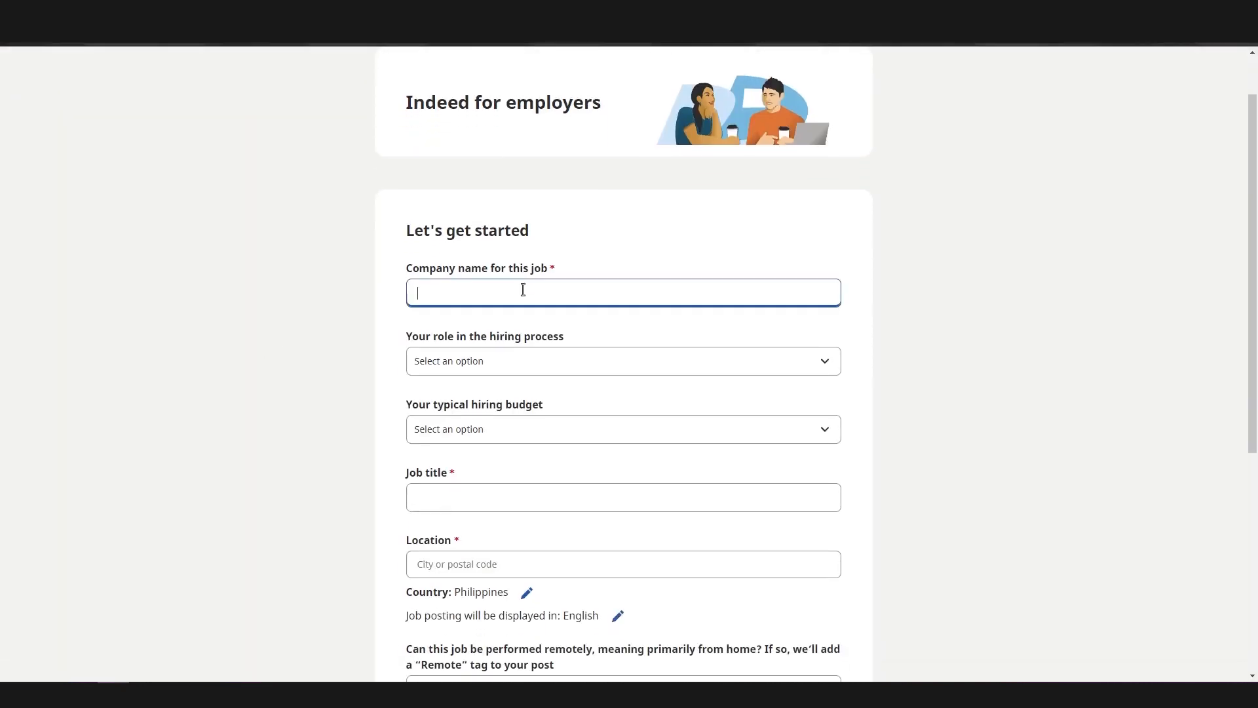
click(209, 695)
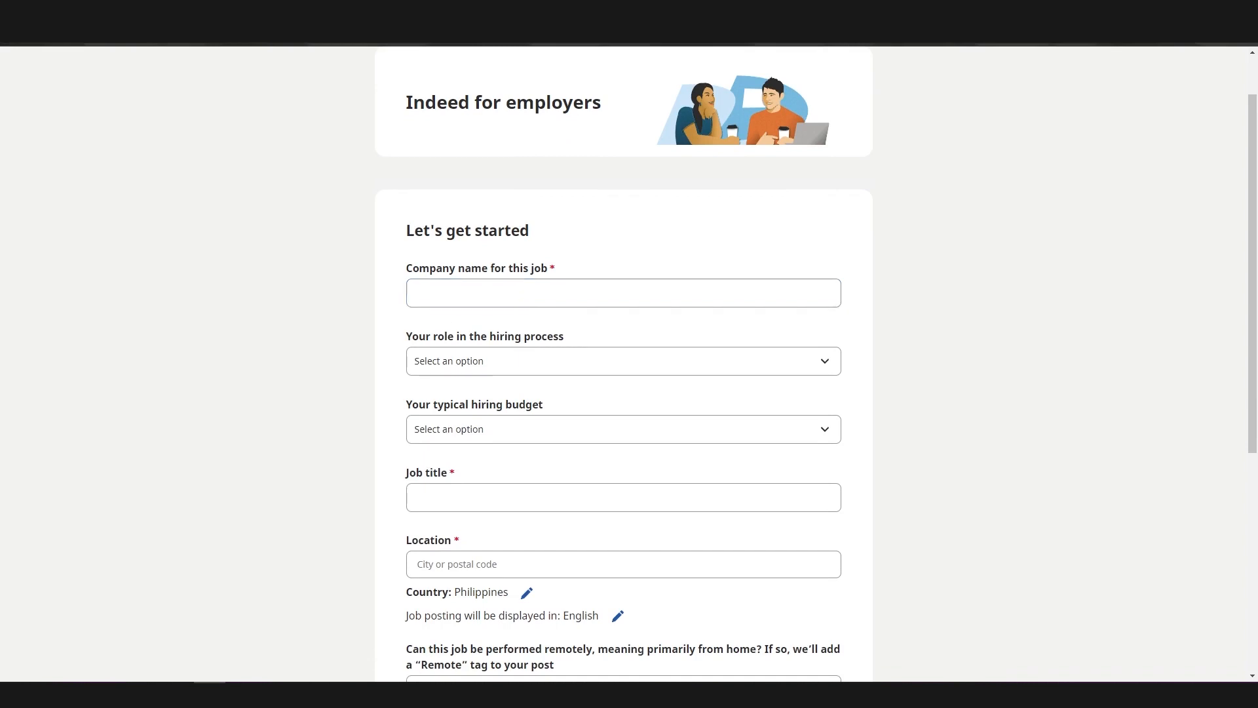
click(553, 284)
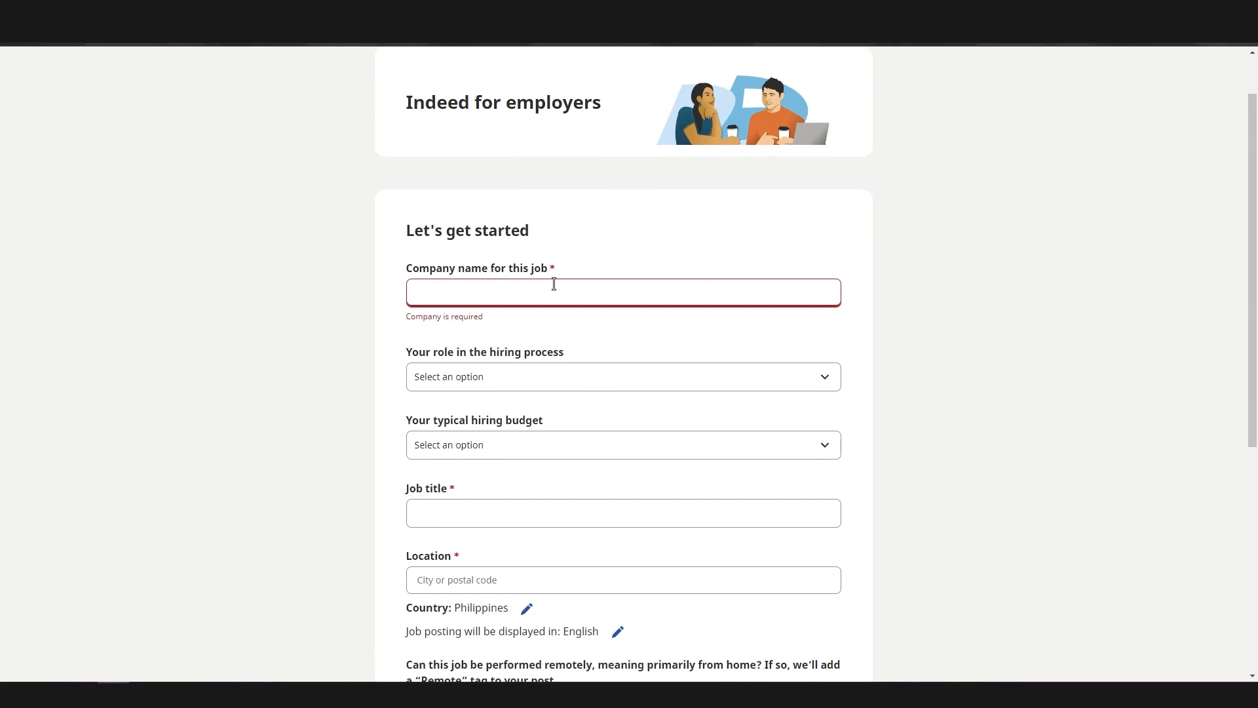
text(YouTube)
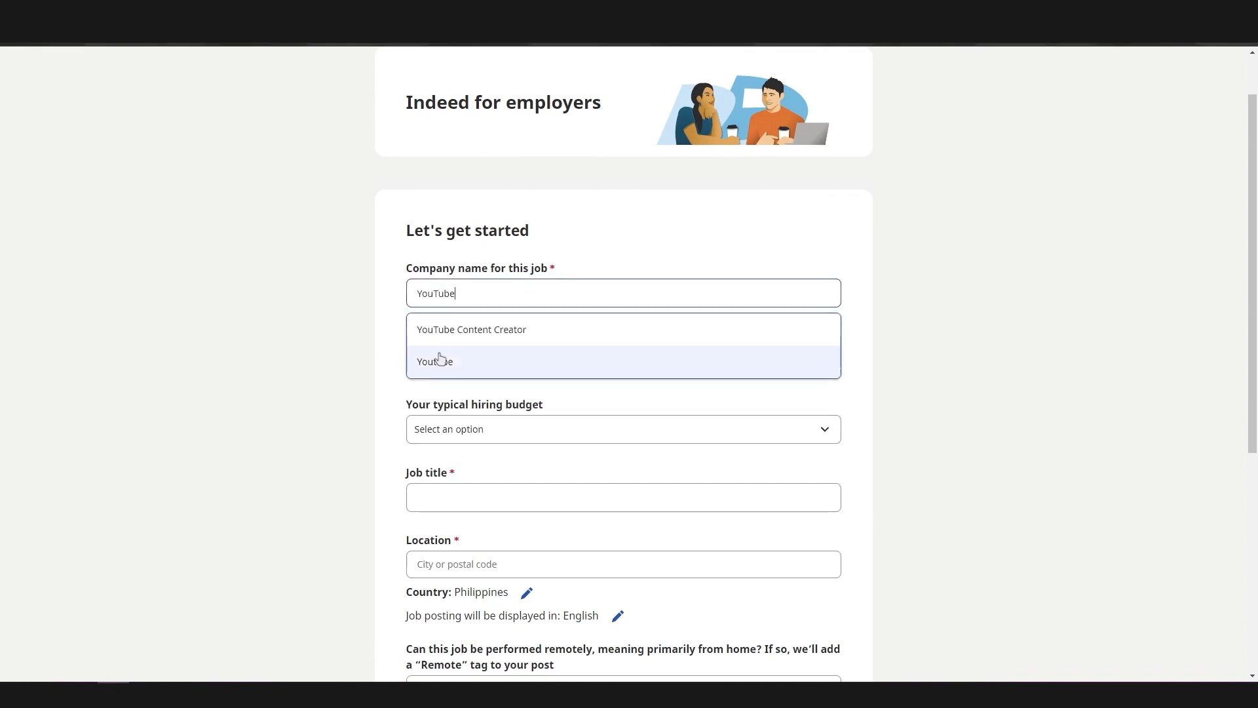
click(497, 332)
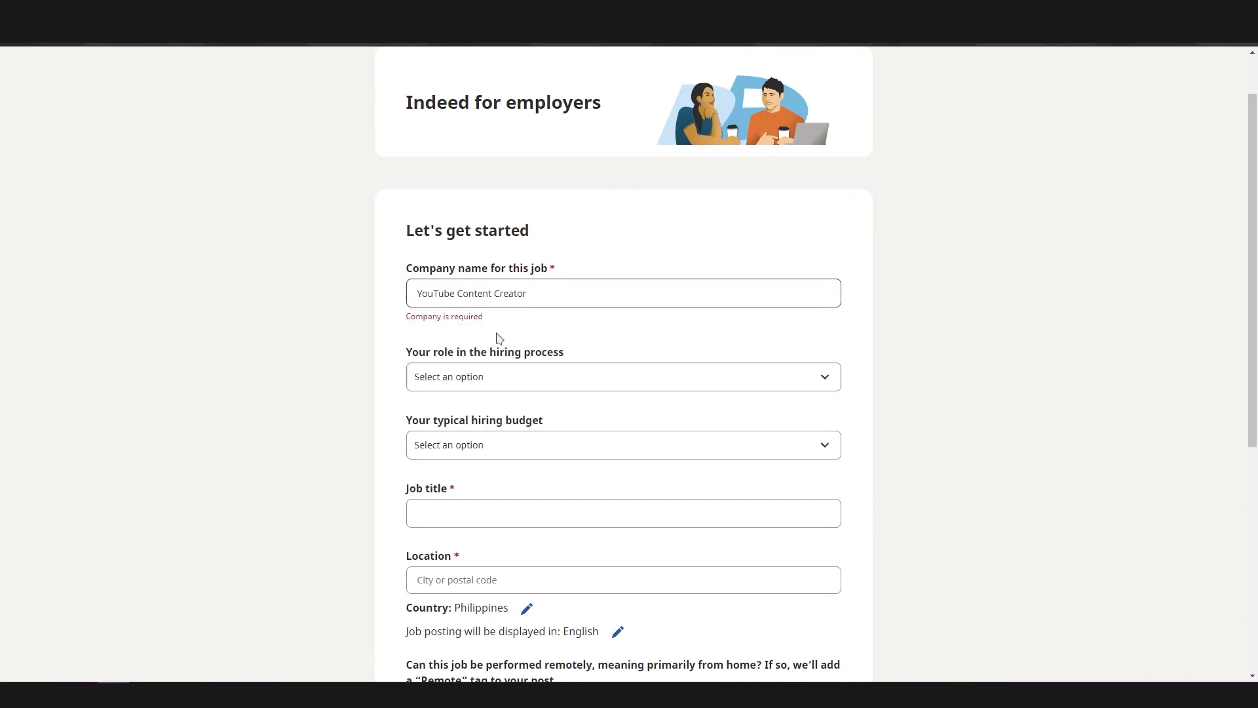
Set the role in the hiring process to Other, leaving the custom role description empty
click(459, 364)
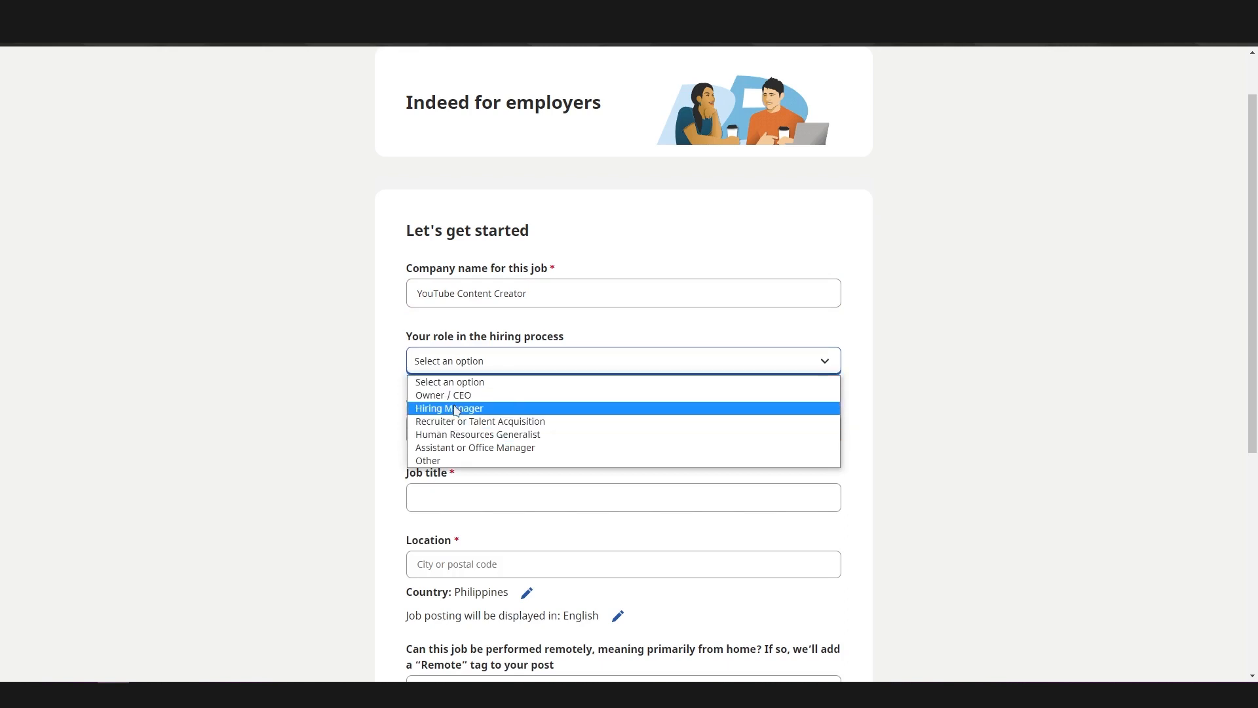
click(450, 461)
click(429, 446)
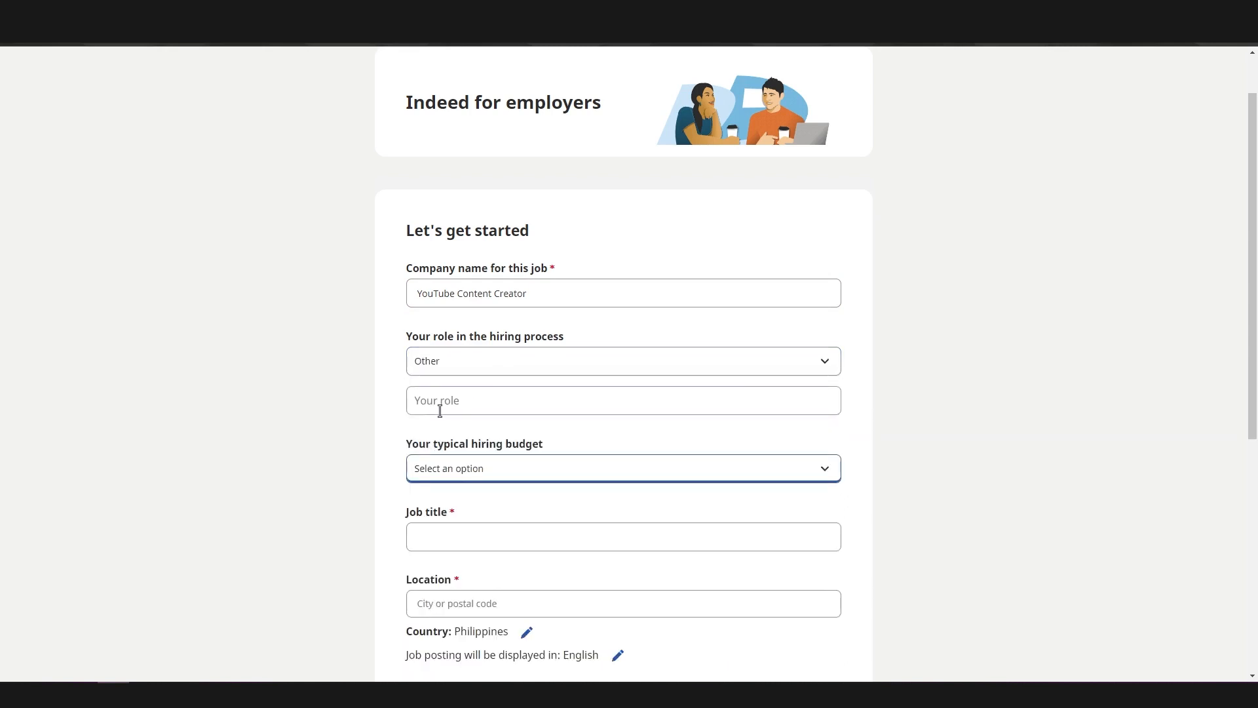
click(439, 411)
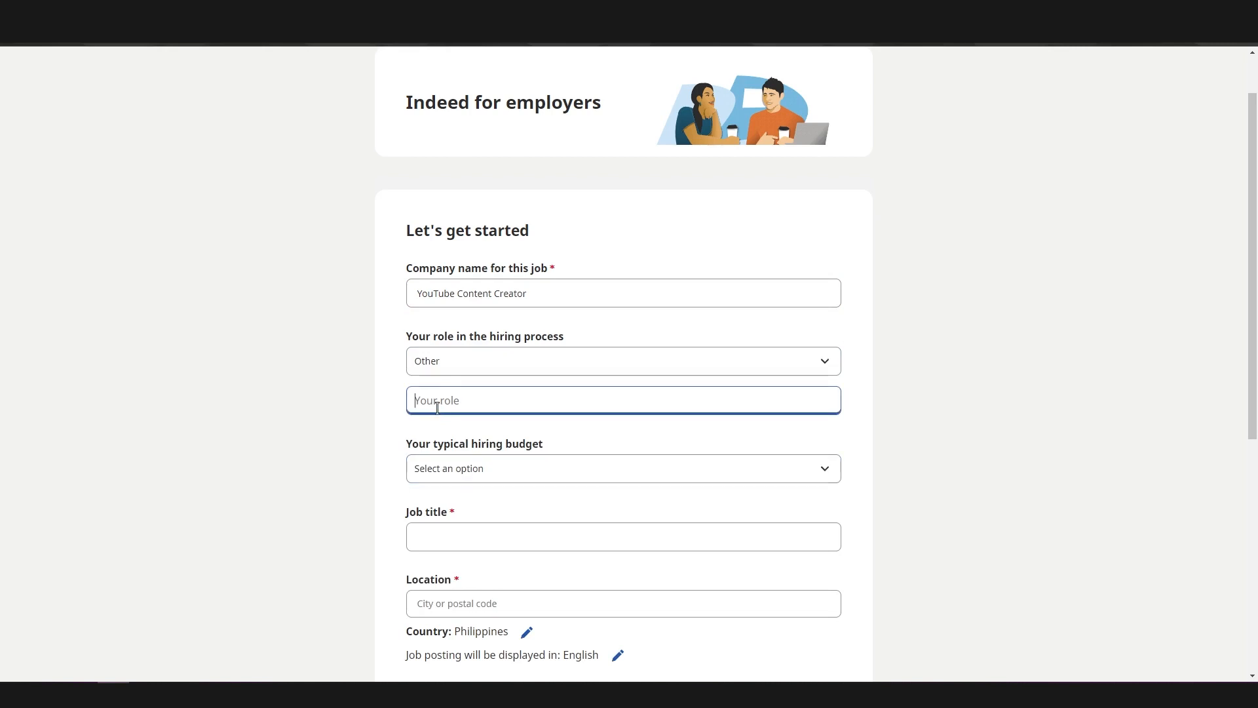
click(365, 425)
Enter "Looking for Experienced Video Editor" as the job title
scroll(367, 419, down, 2)
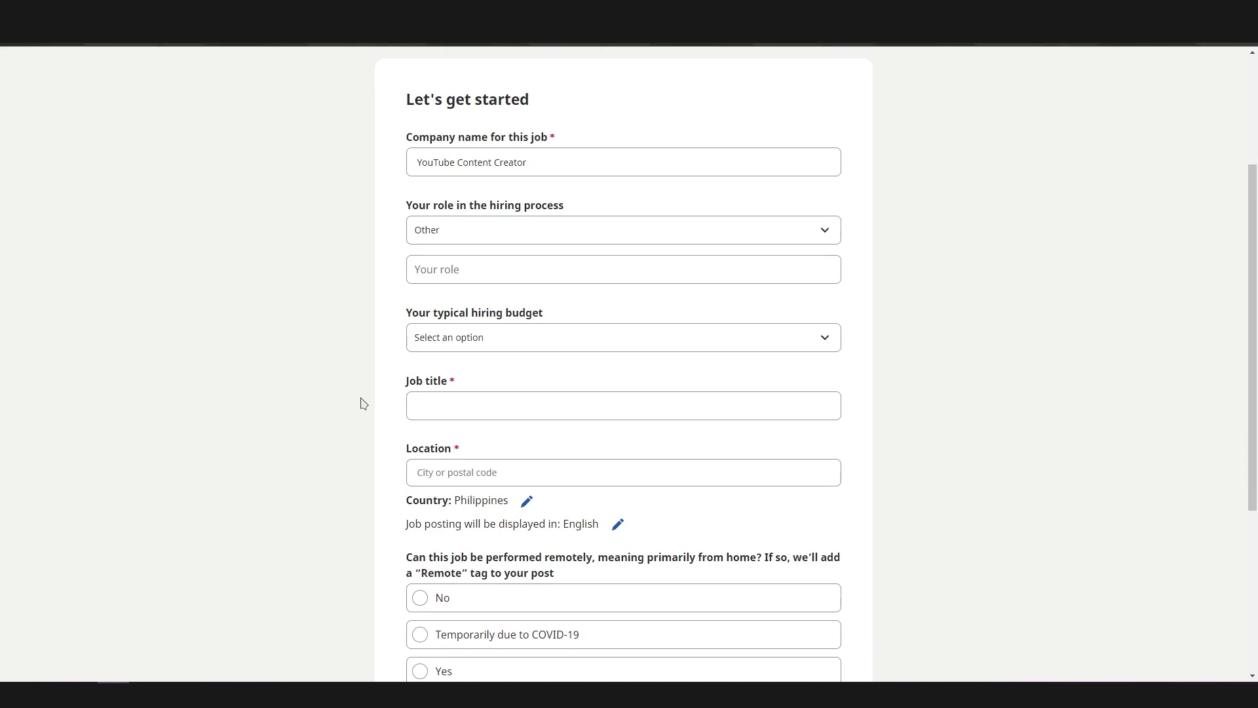
click(474, 404)
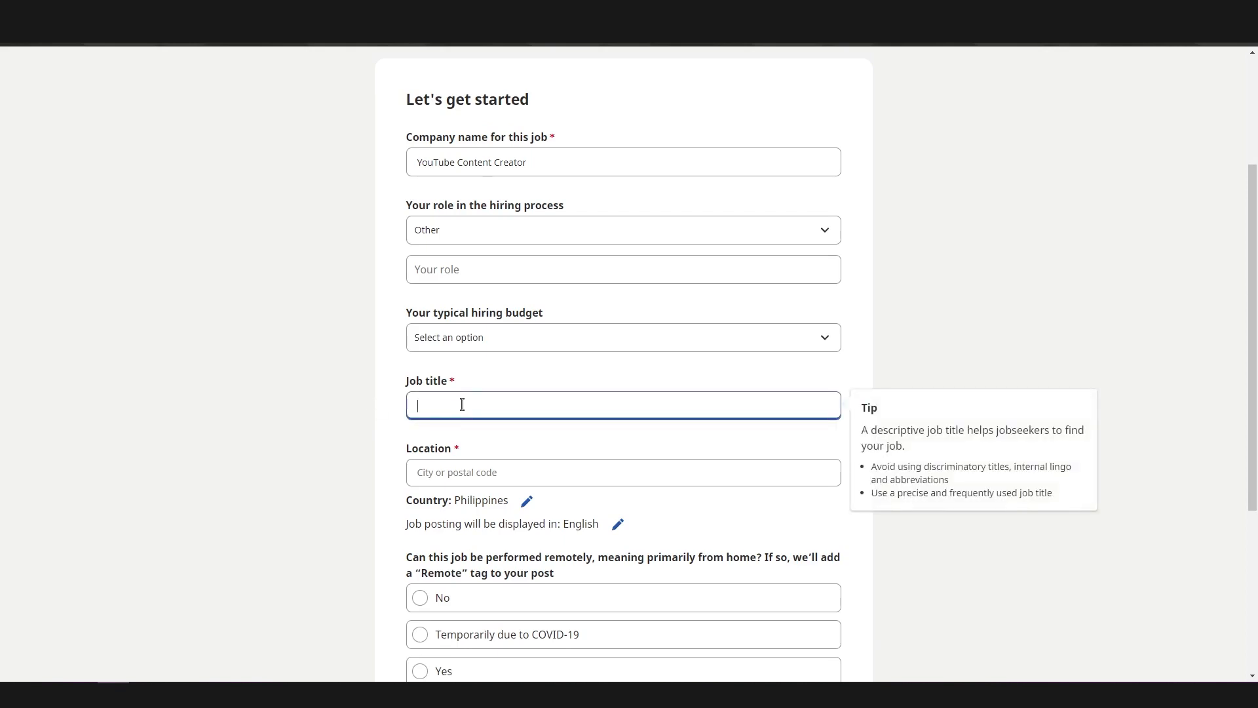
text(Looking fo)
text(r a)
text(experienced )
text(Video Editor)
click(360, 410)
Change the country of the job posting to United States
scroll(360, 411, down, 2)
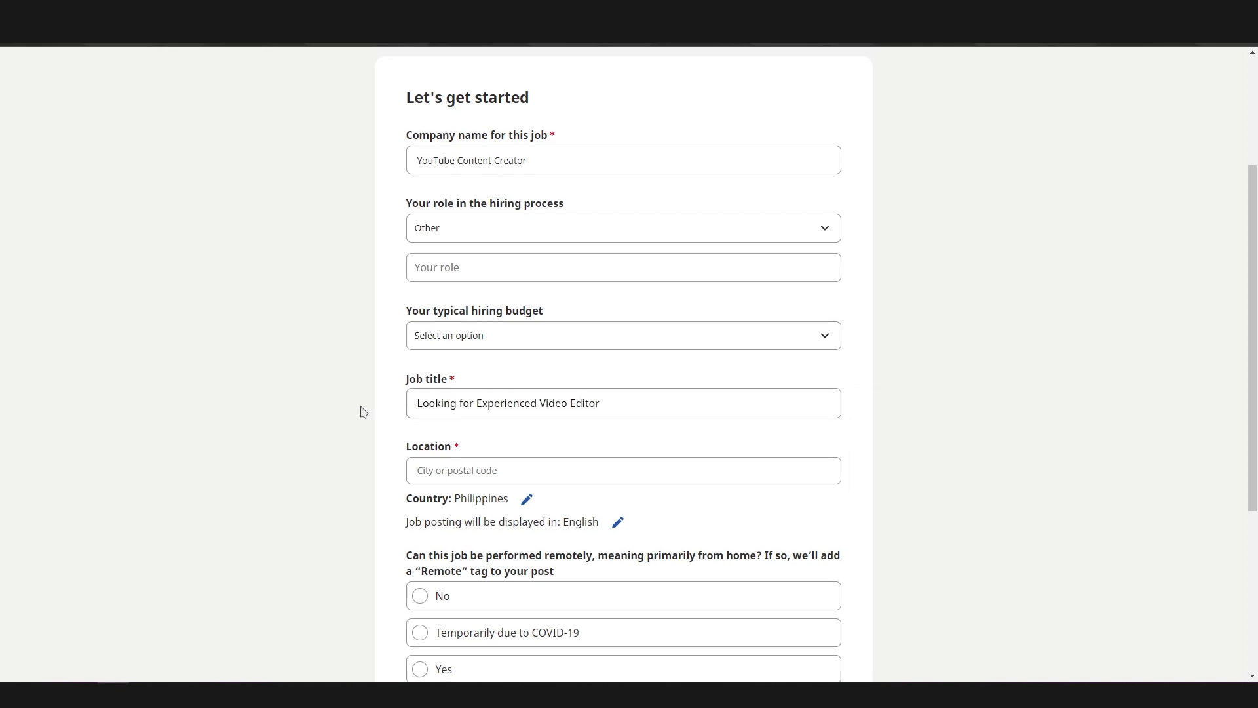
triple_click(325, 373)
click(323, 345)
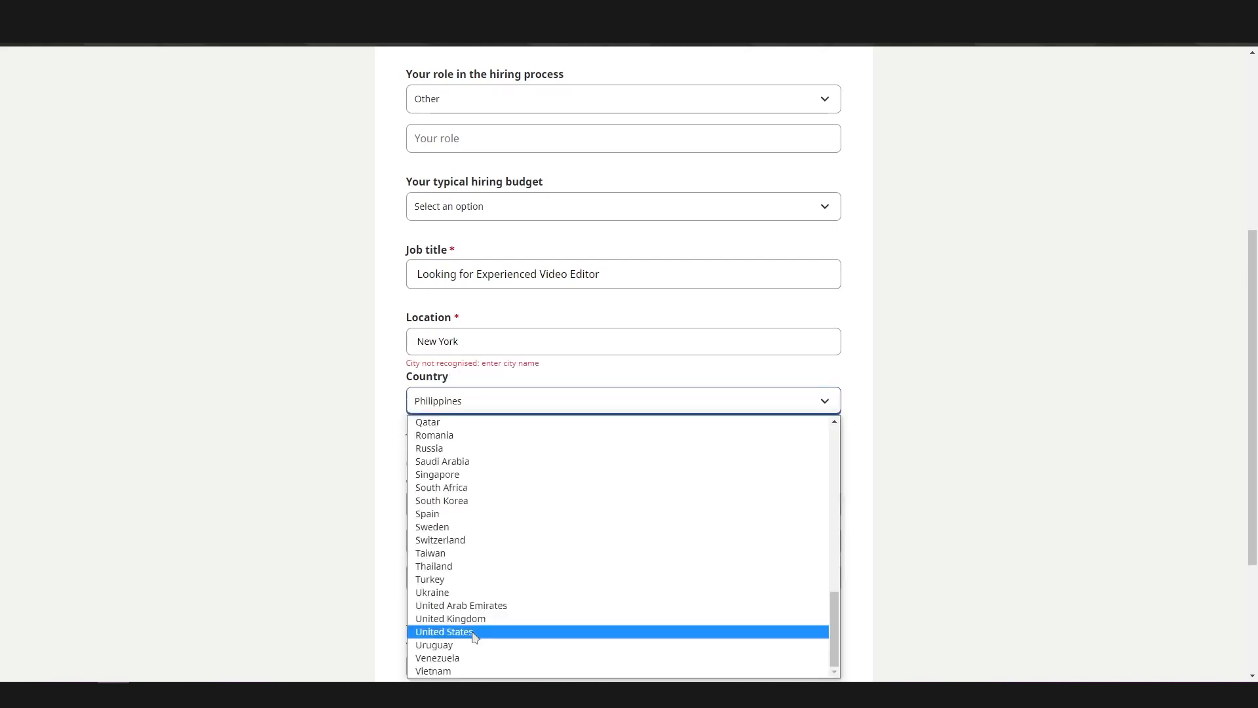
click(472, 631)
Set the job location to New York, NY, using the matching city suggestion
scroll(357, 452, down, 1)
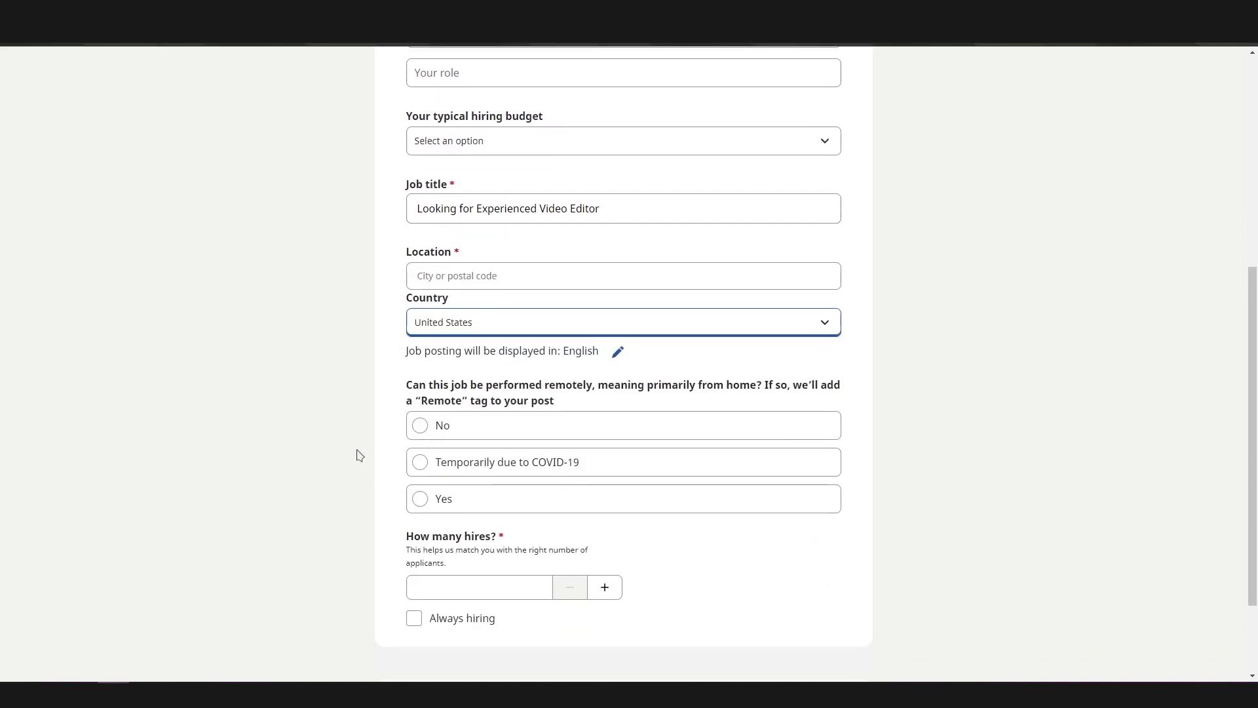
click(454, 279)
text(New Yor)
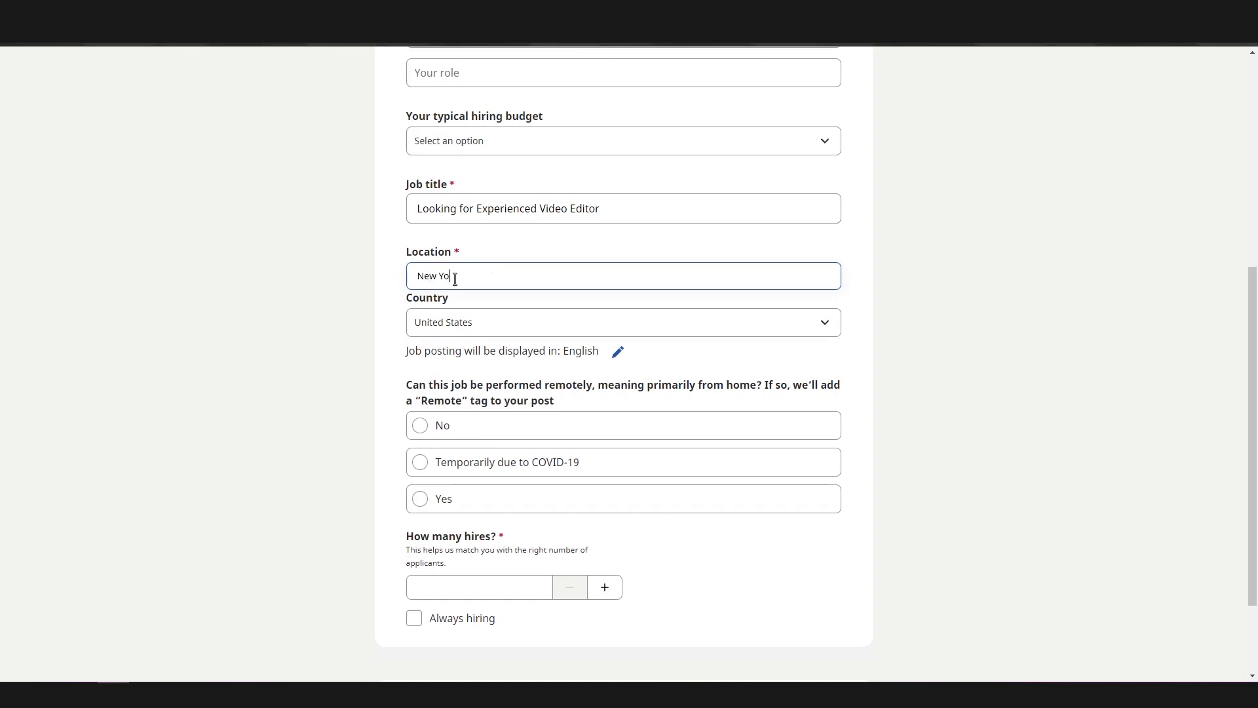
text(k)
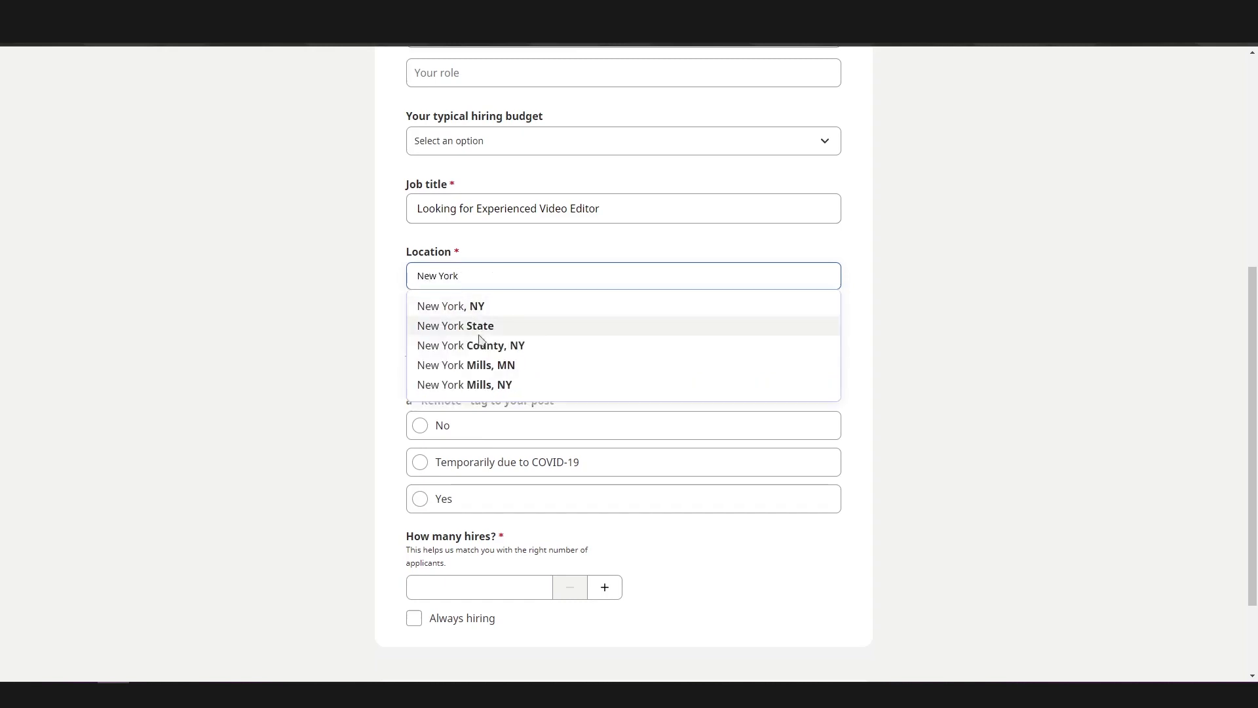
click(544, 313)
click(301, 331)
Answer Yes to whether the job can be performed remotely and set the number of hires to 3
scroll(301, 332, down, 2)
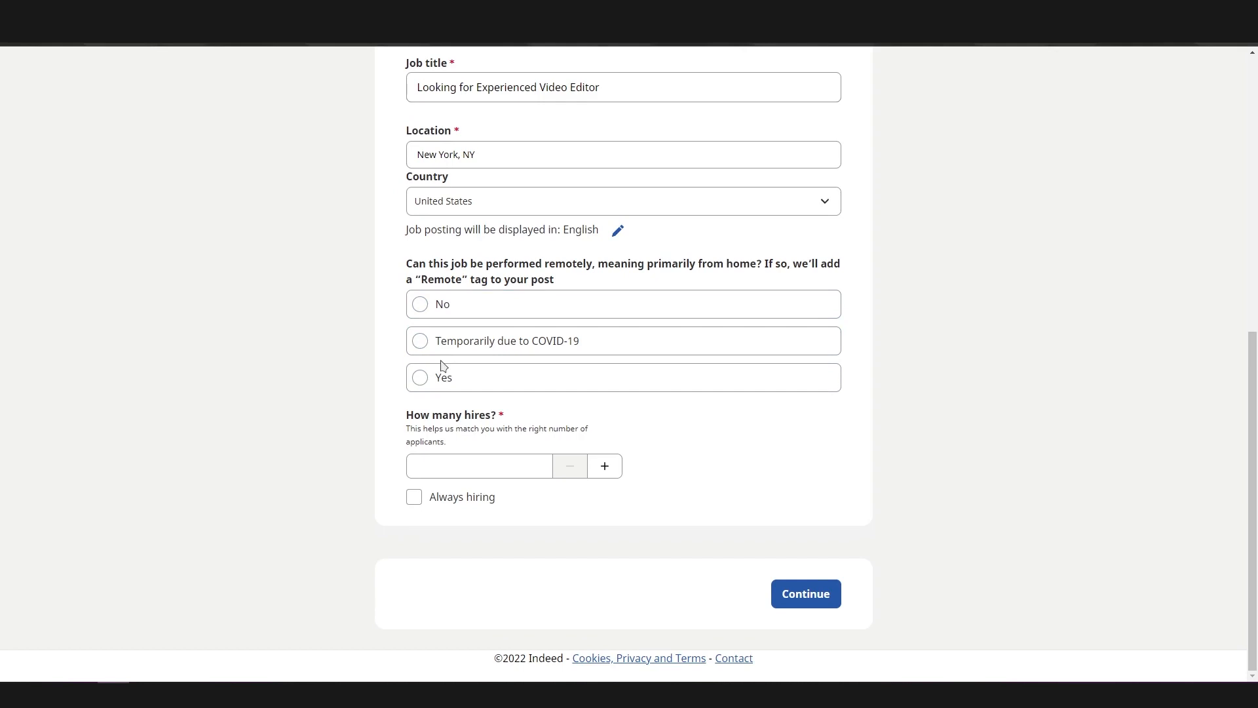
click(504, 387)
click(457, 468)
text(3)
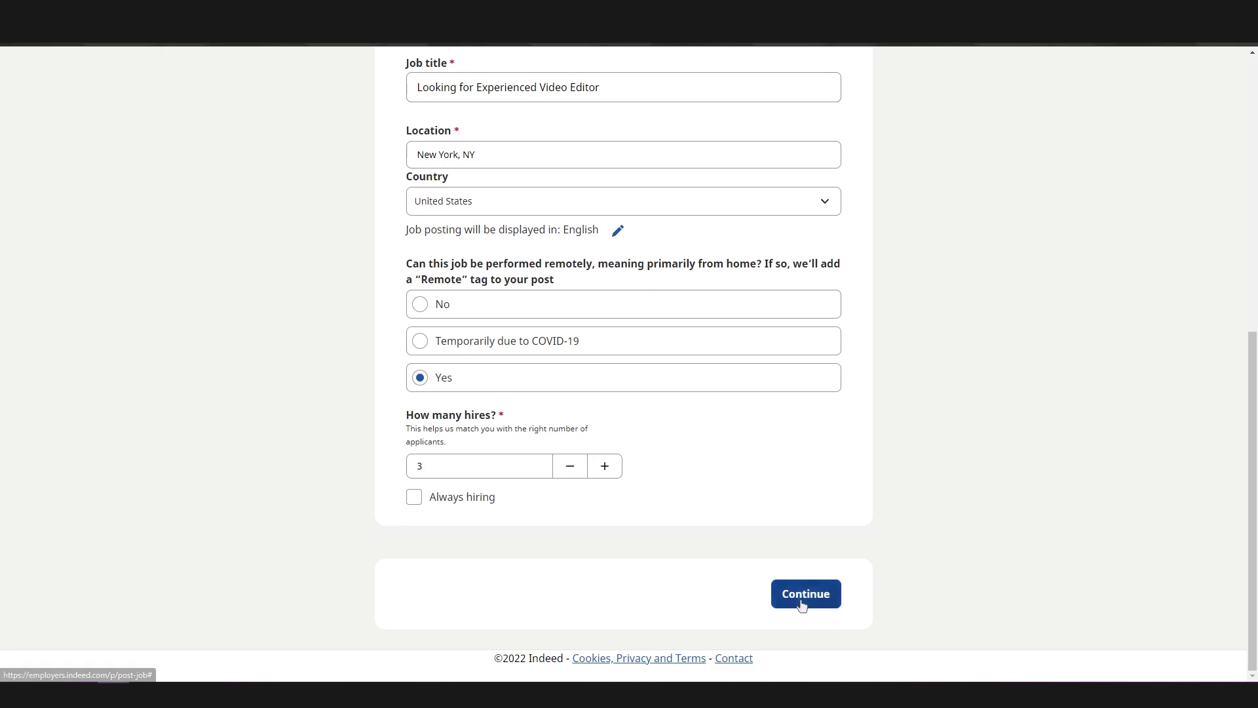
Try the Always hiring option, turn it off again, and continue to the company information page
click(435, 499)
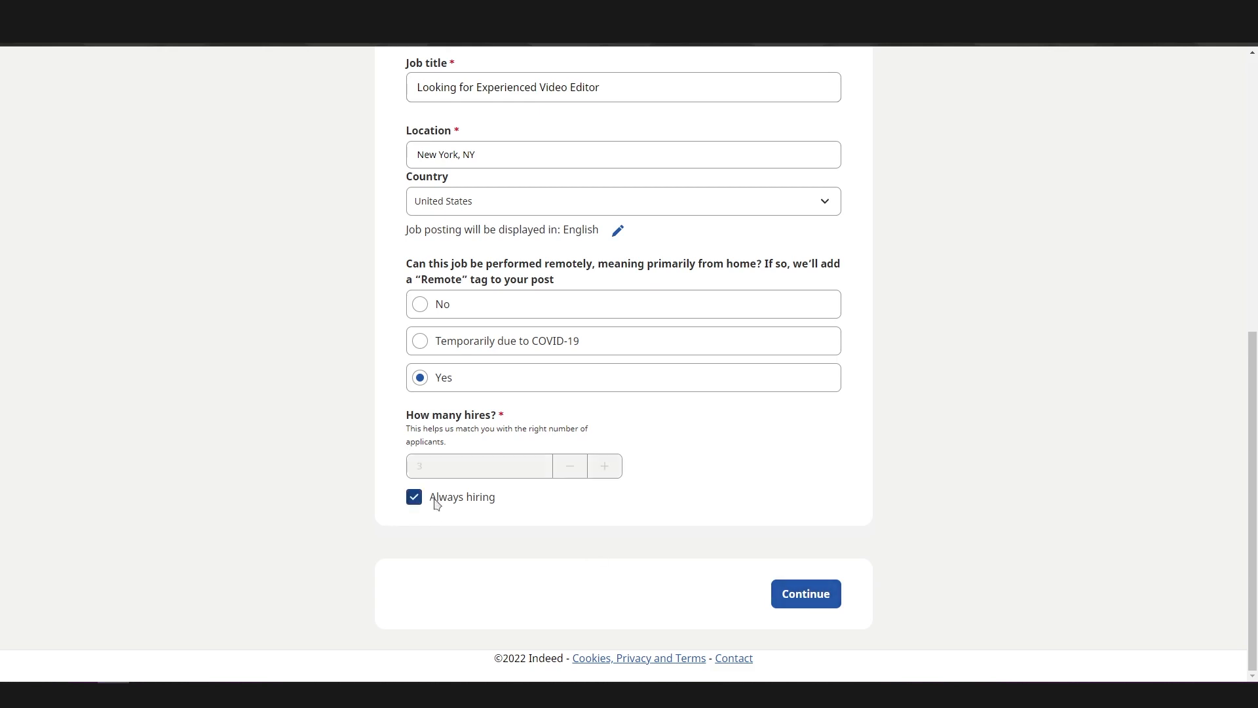
click(450, 503)
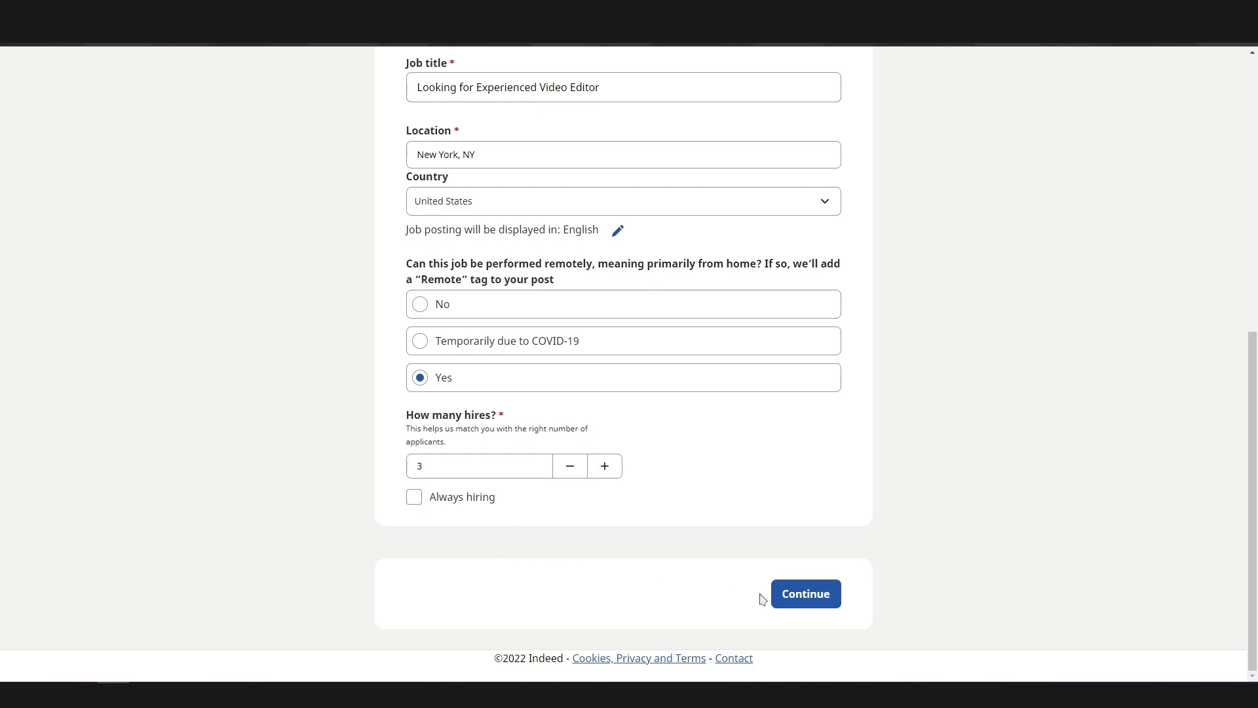
click(801, 604)
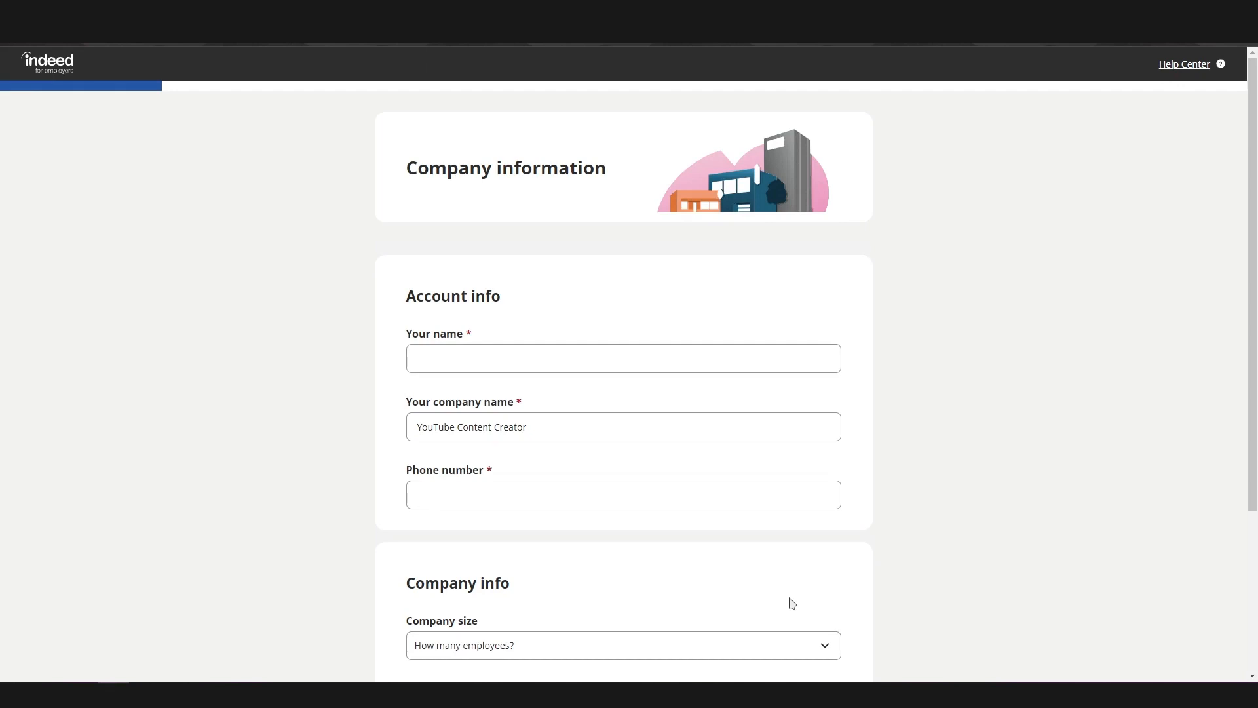
Enter YouTube as the name in the account info and place the cursor in the phone number field
scroll(305, 446, down, 1)
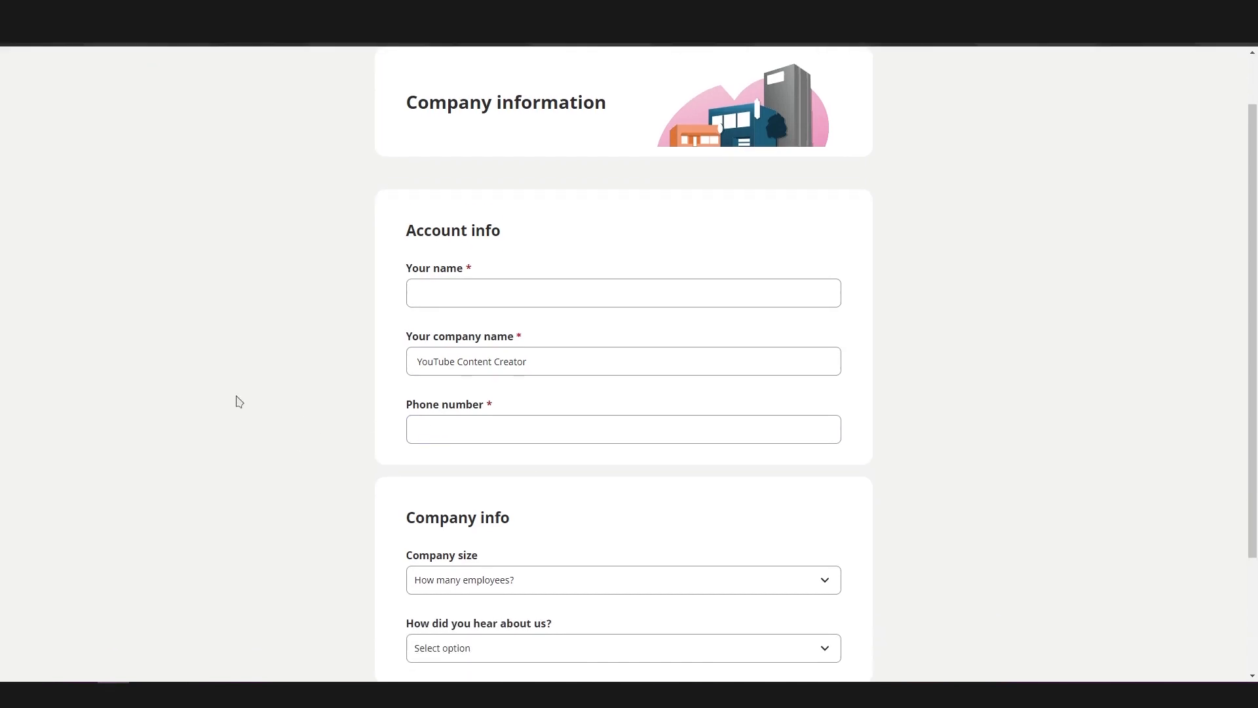
click(451, 298)
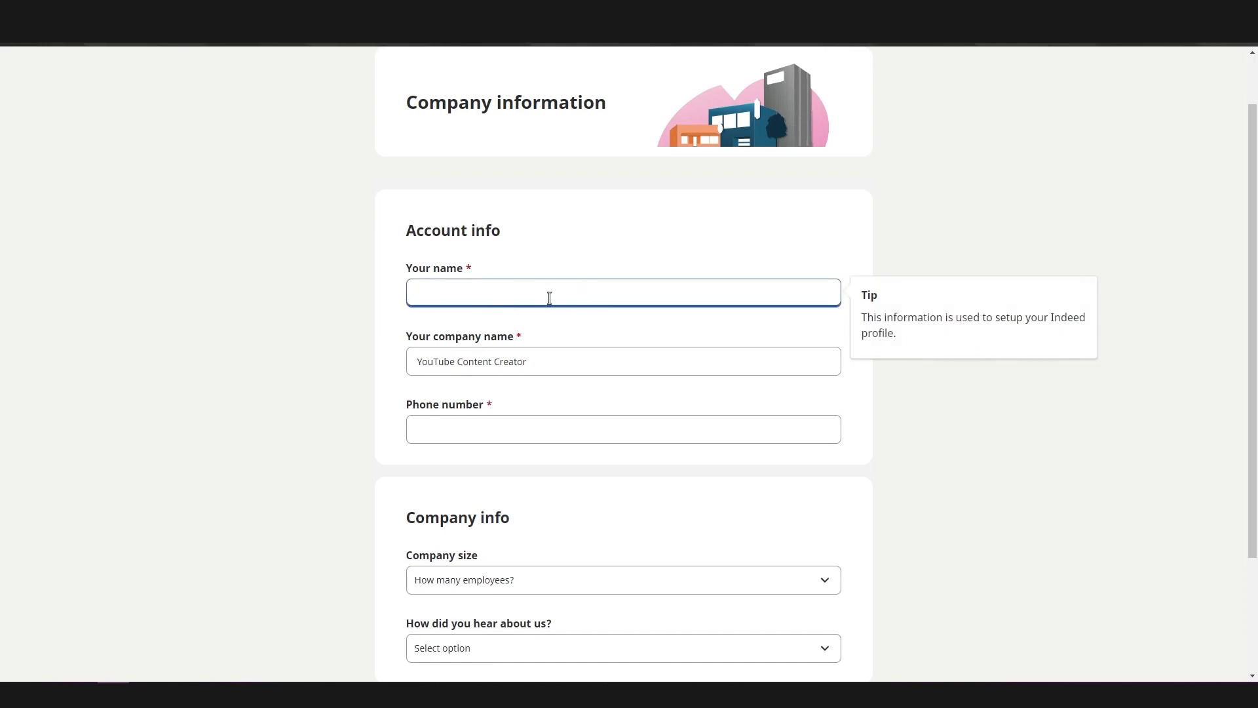
scroll(536, 365, down, 1)
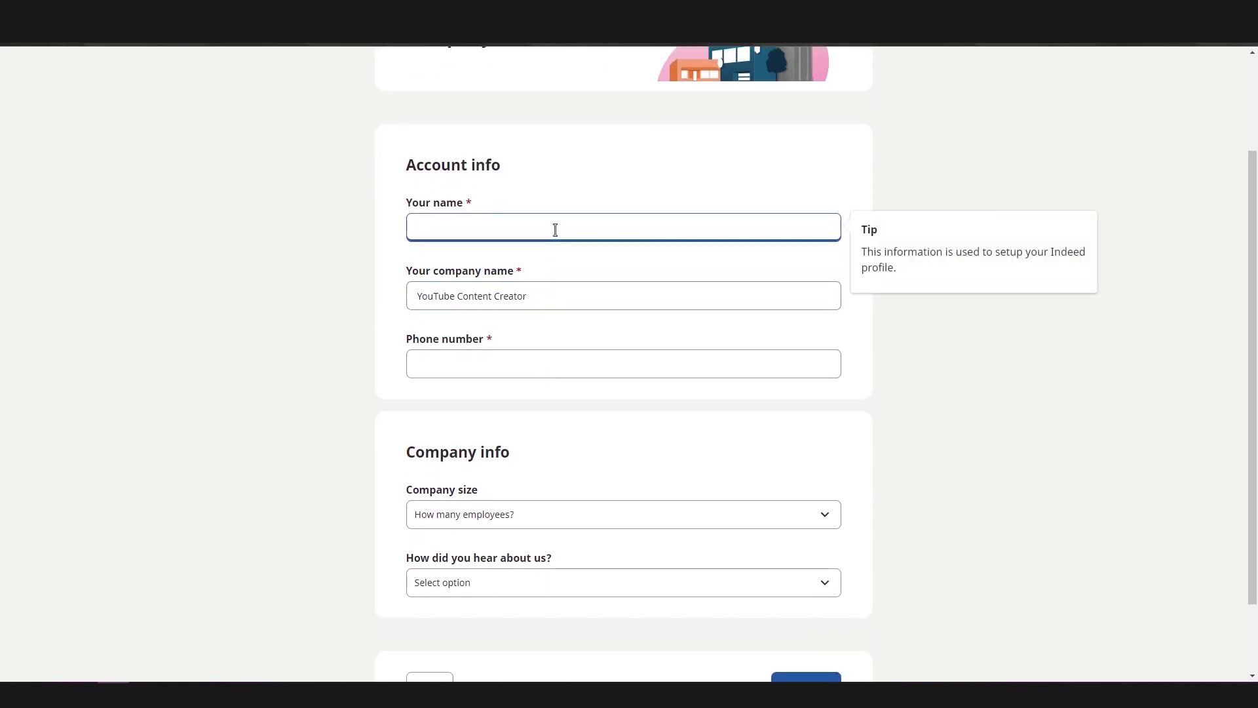
text(YouTube)
click(510, 359)
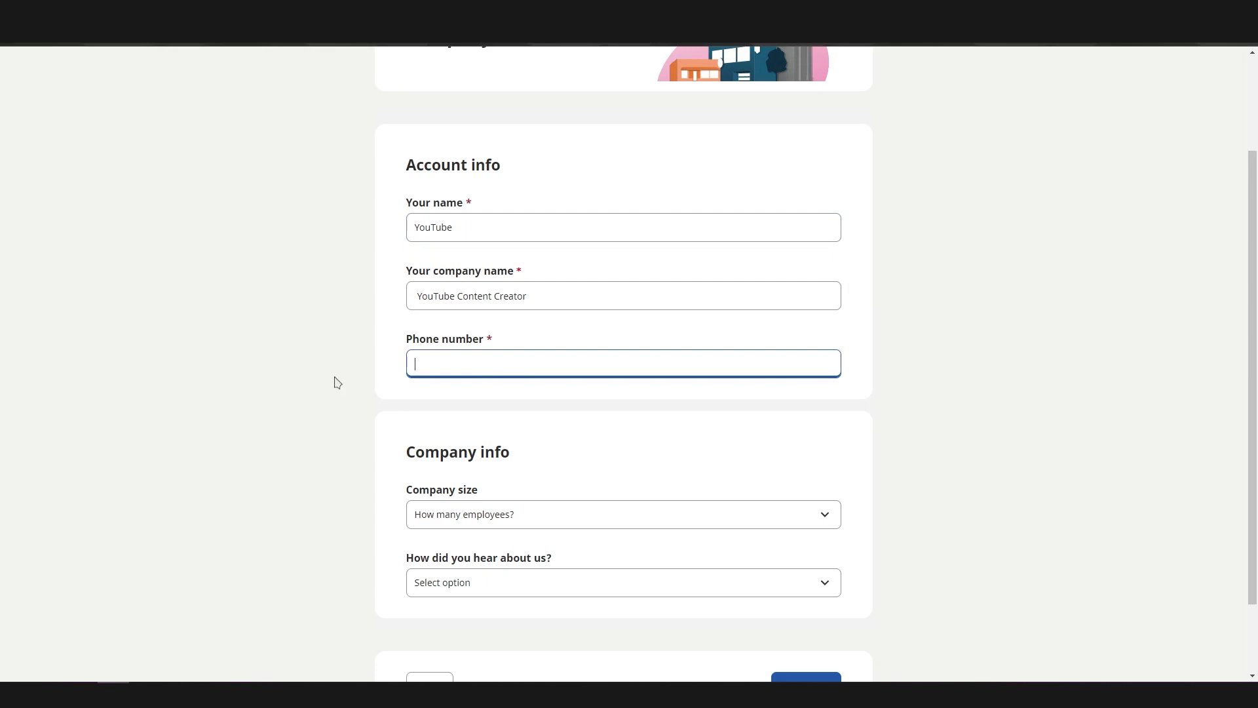
Check the choices for how the company heard about the site without selecting one, and continue to the job details
scroll(335, 380, down, 2)
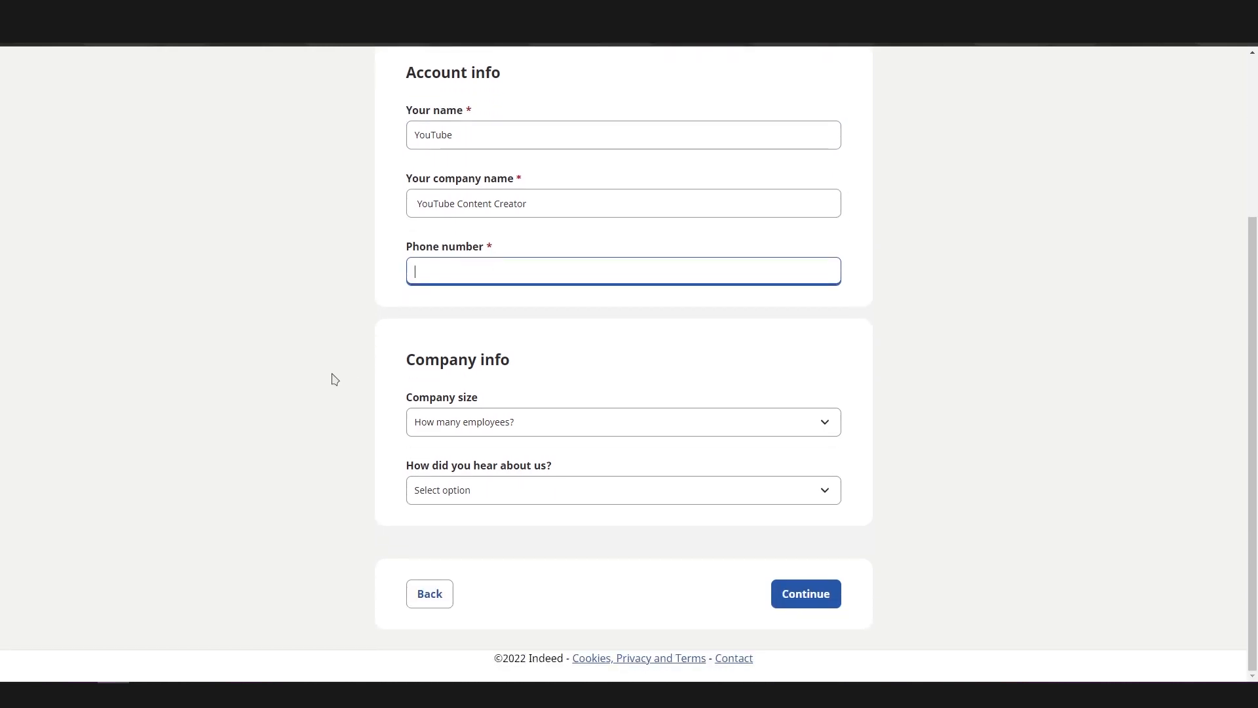
click(448, 498)
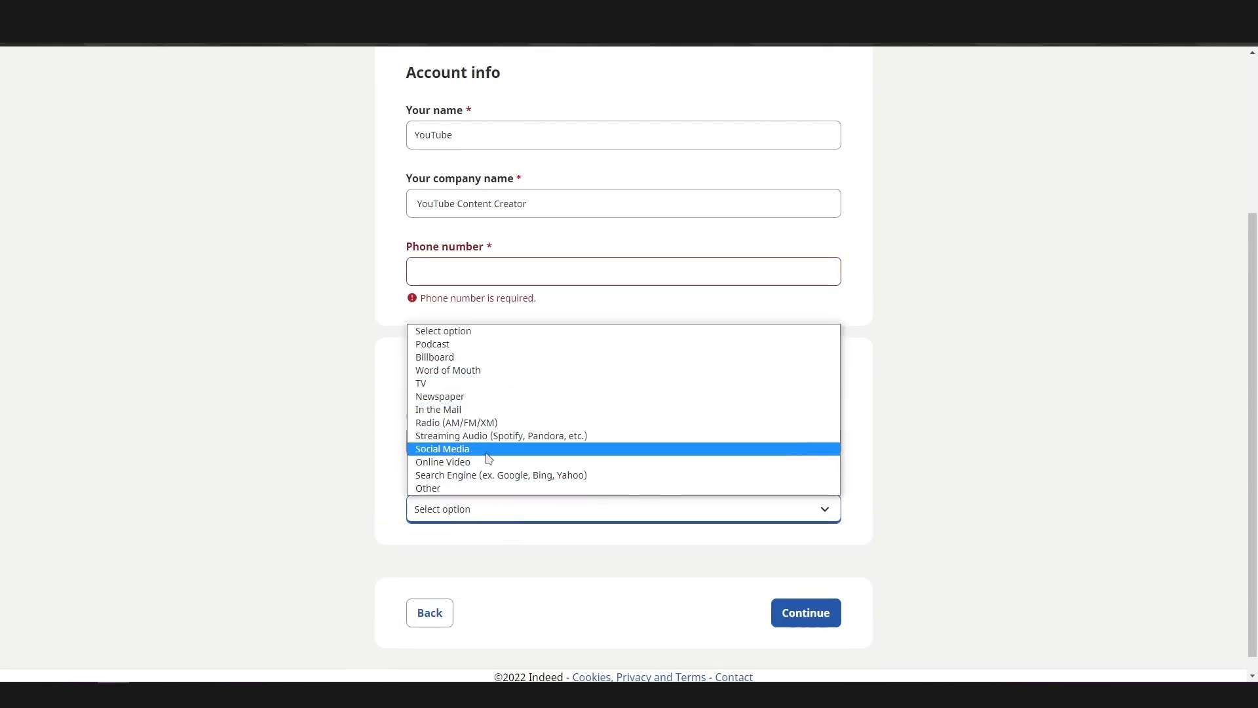
click(373, 490)
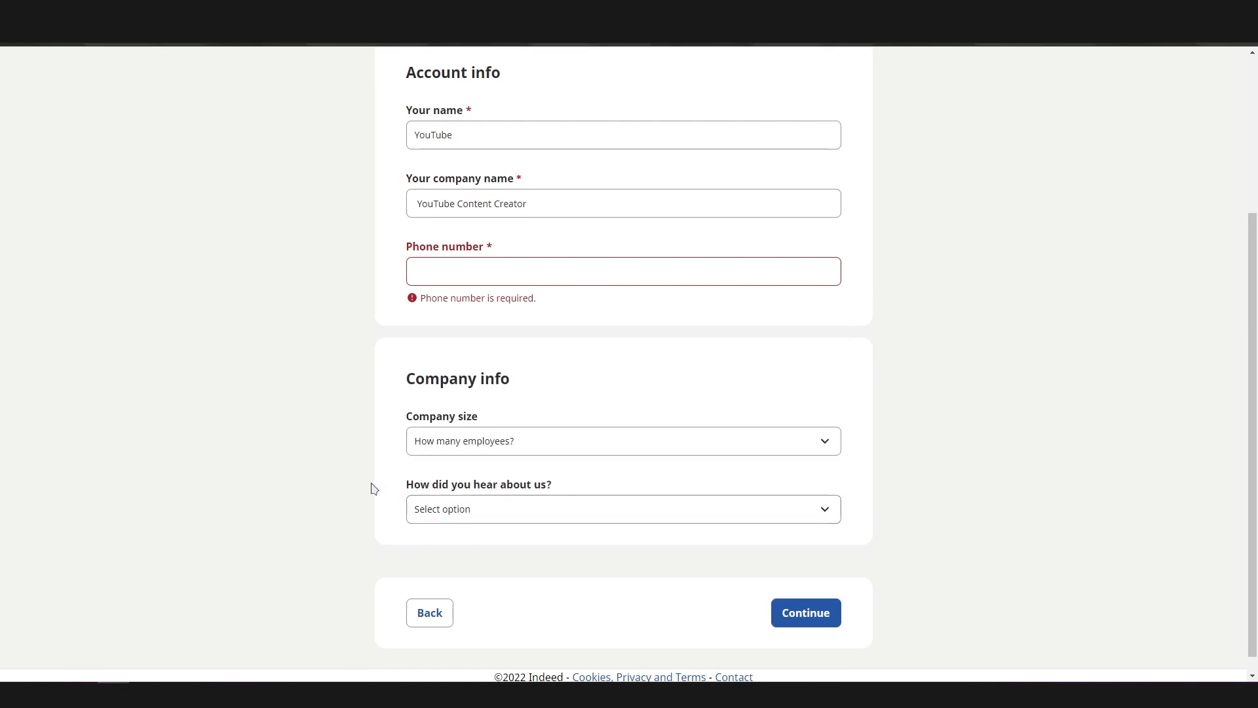
scroll(789, 620, down, 1)
click(790, 606)
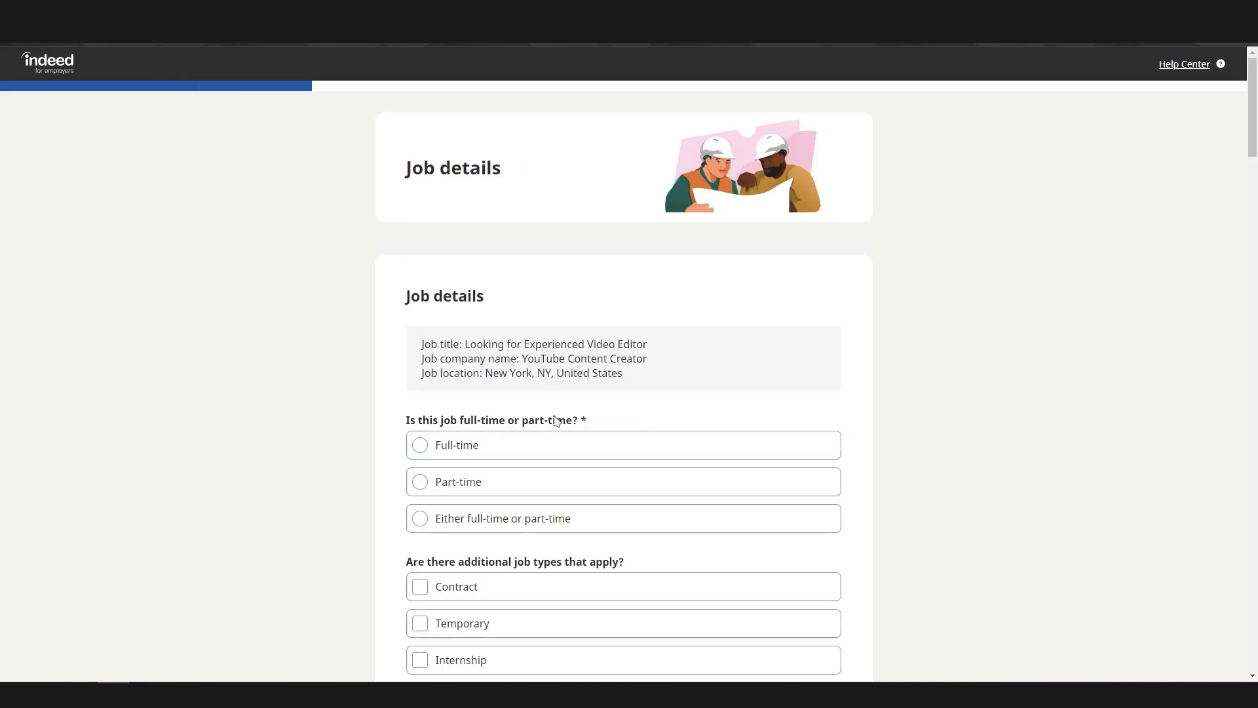
Examine the job details form, including the job type, schedule, planned start date, and salary and benefits sections
scroll(289, 360, down, 3)
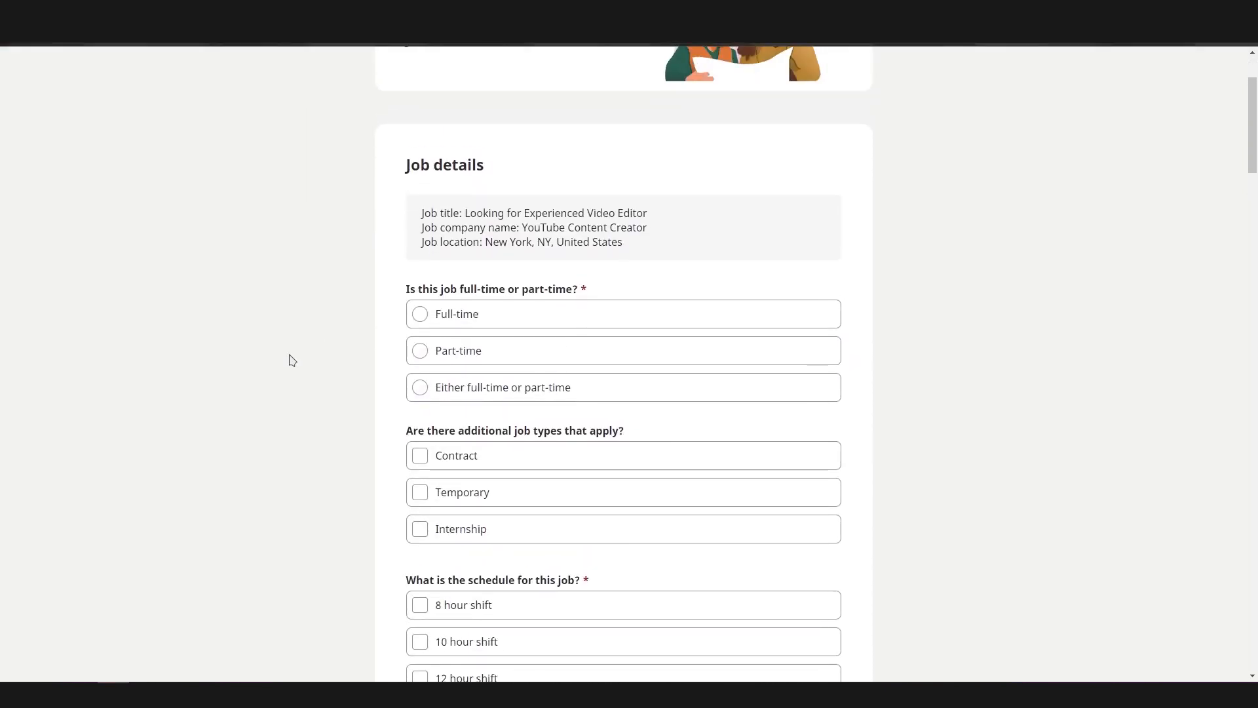
scroll(289, 360, up, 2)
scroll(289, 359, down, 10)
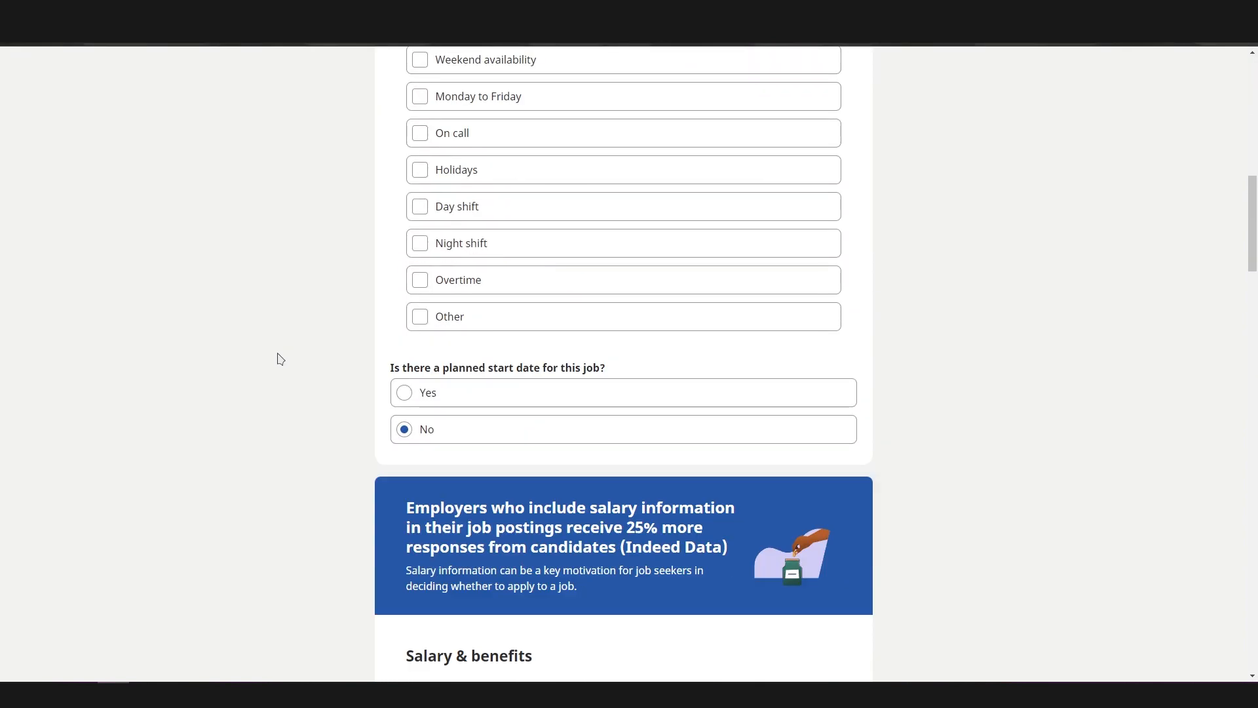
scroll(281, 359, down, 4)
scroll(280, 359, up, 5)
scroll(279, 361, up, 6)
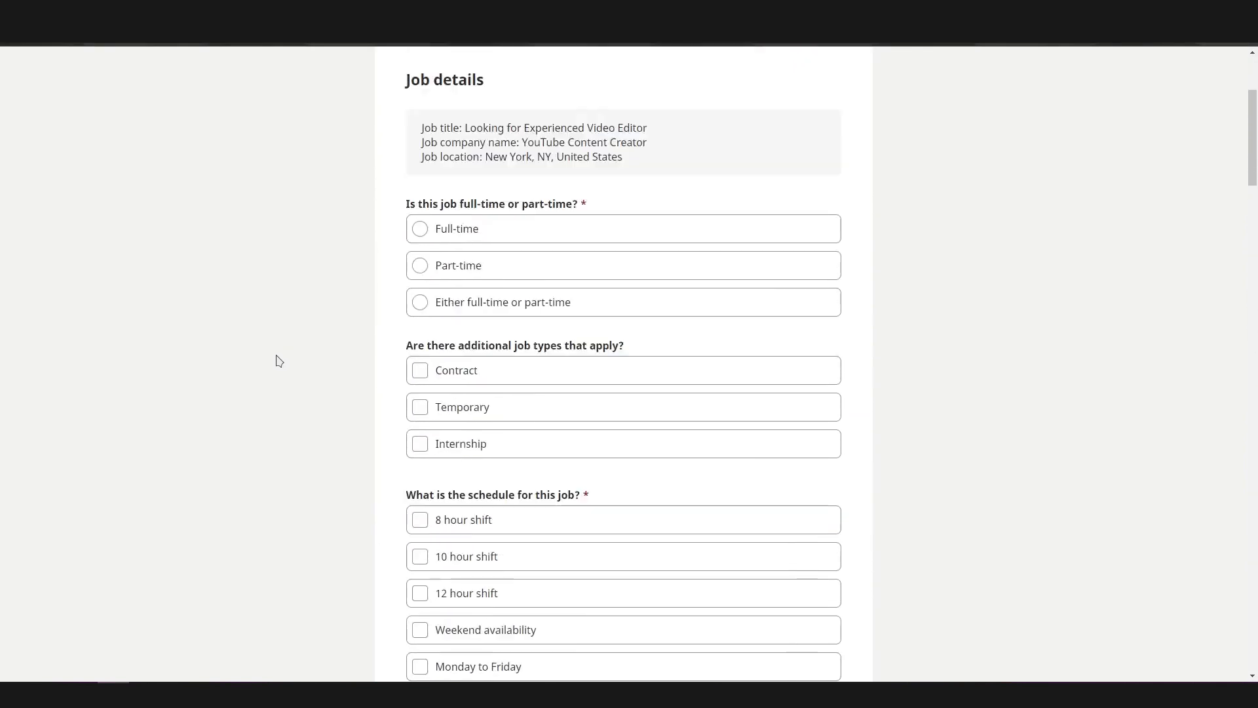
scroll(279, 361, up, 2)
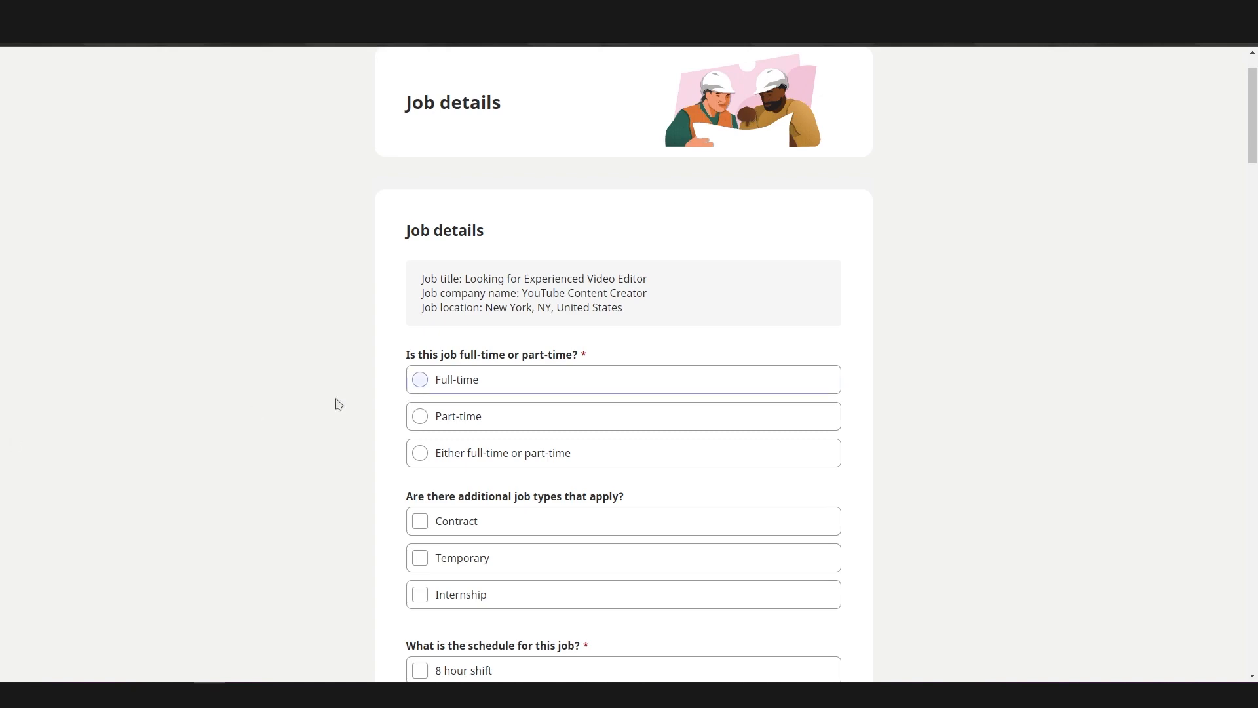
scroll(334, 401, down, 15)
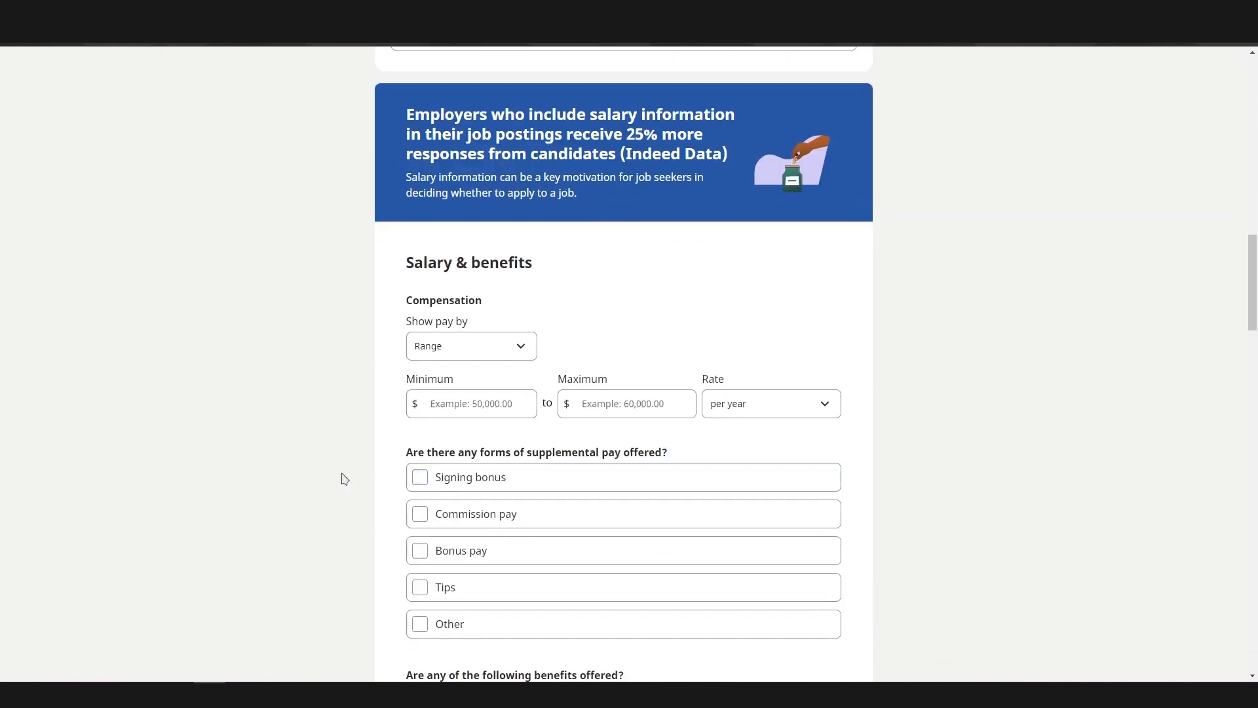
Show the pay as a range with a minimum of $30 and a maximum of $40 per hour
scroll(342, 476, down, 1)
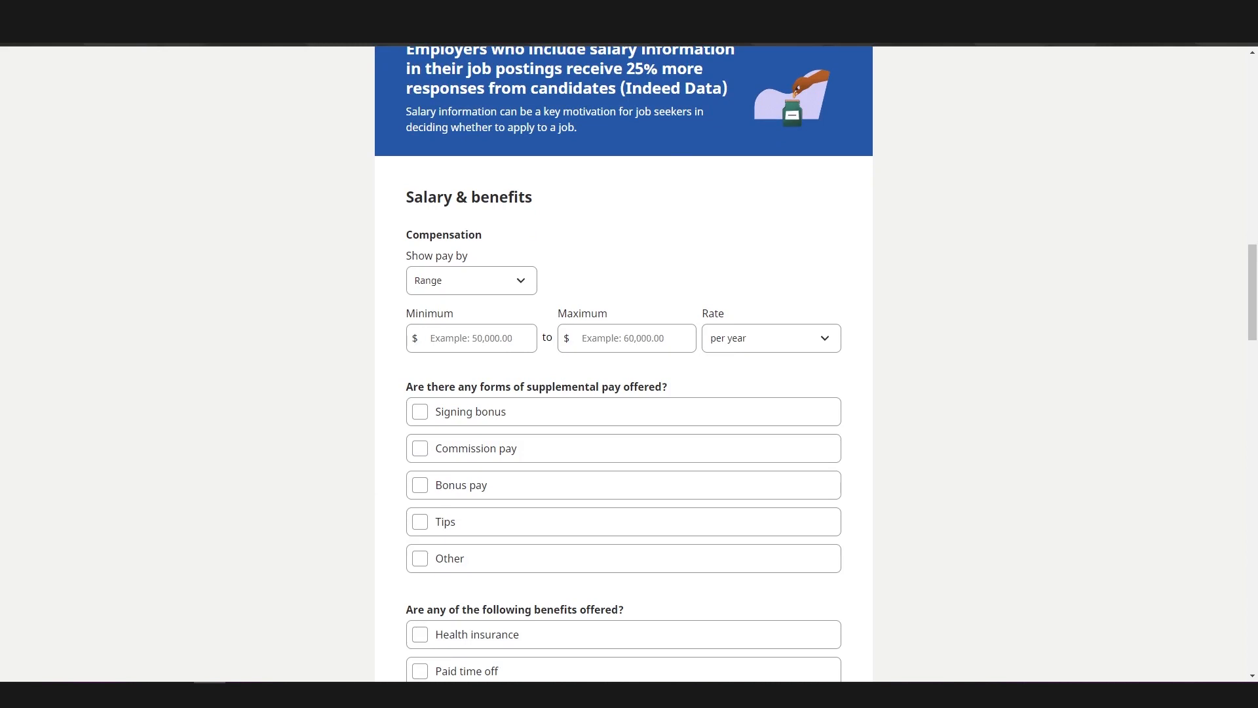
click(516, 289)
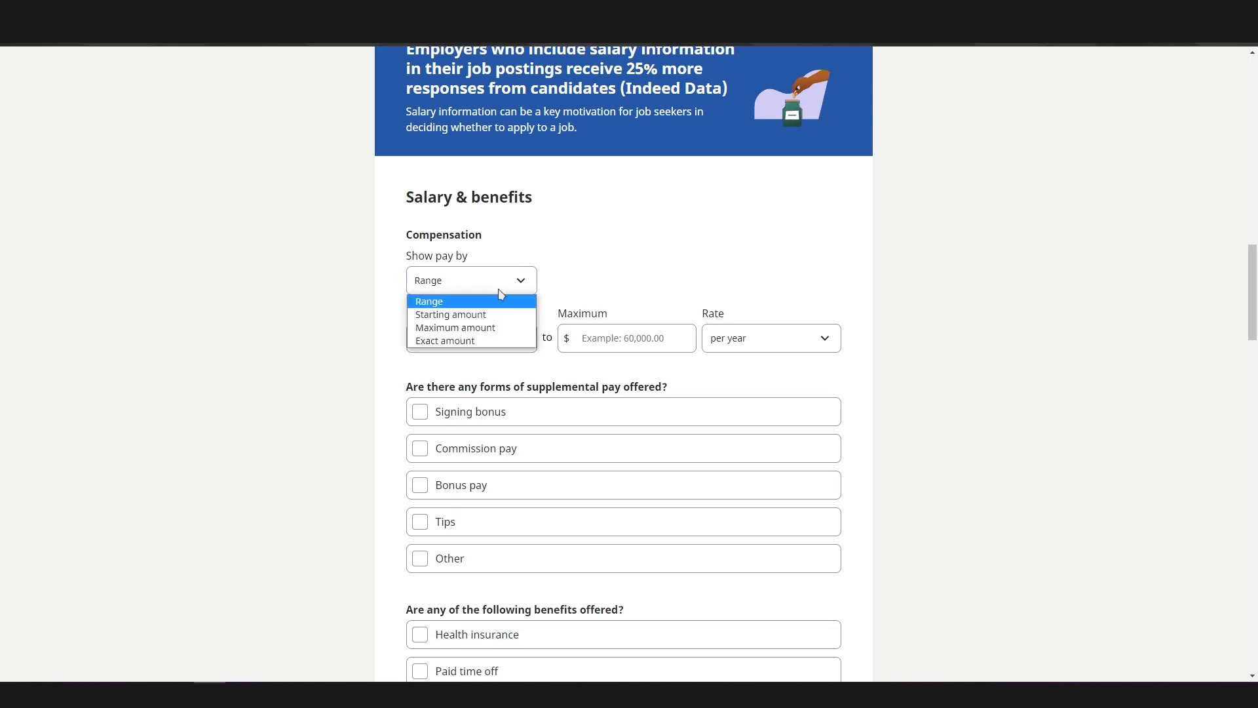
click(463, 303)
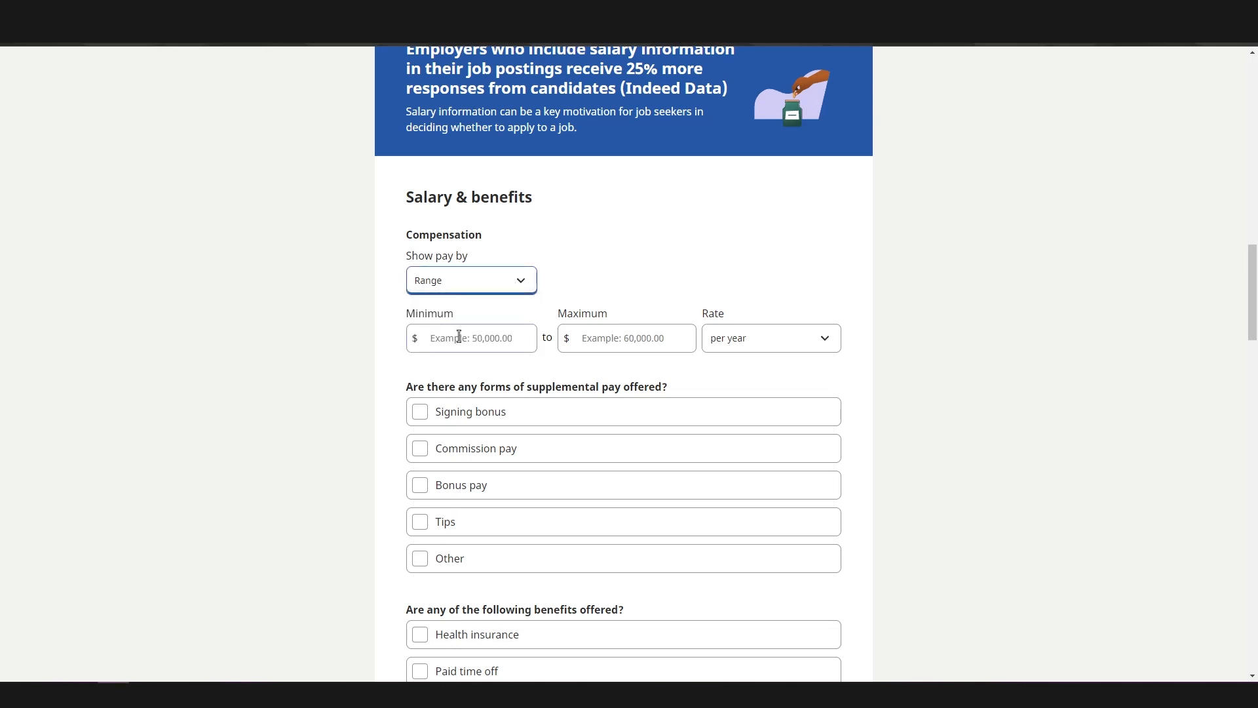
click(459, 337)
text(30)
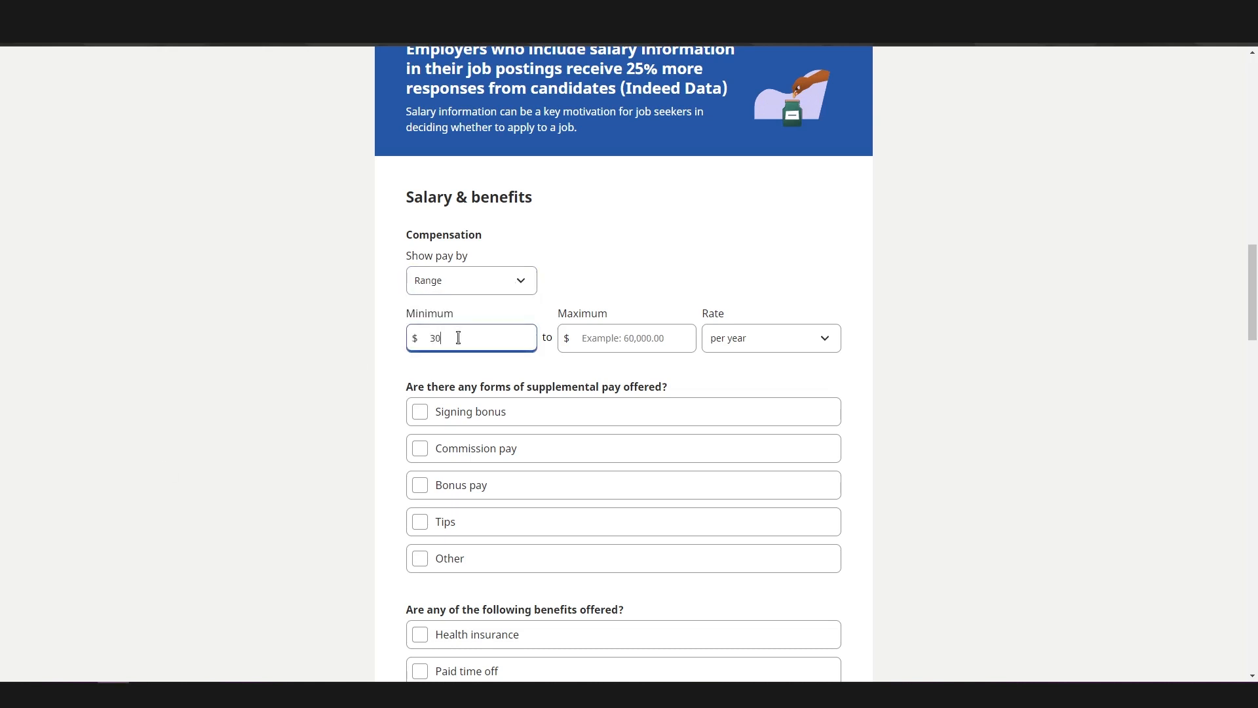
click(644, 341)
text(40)
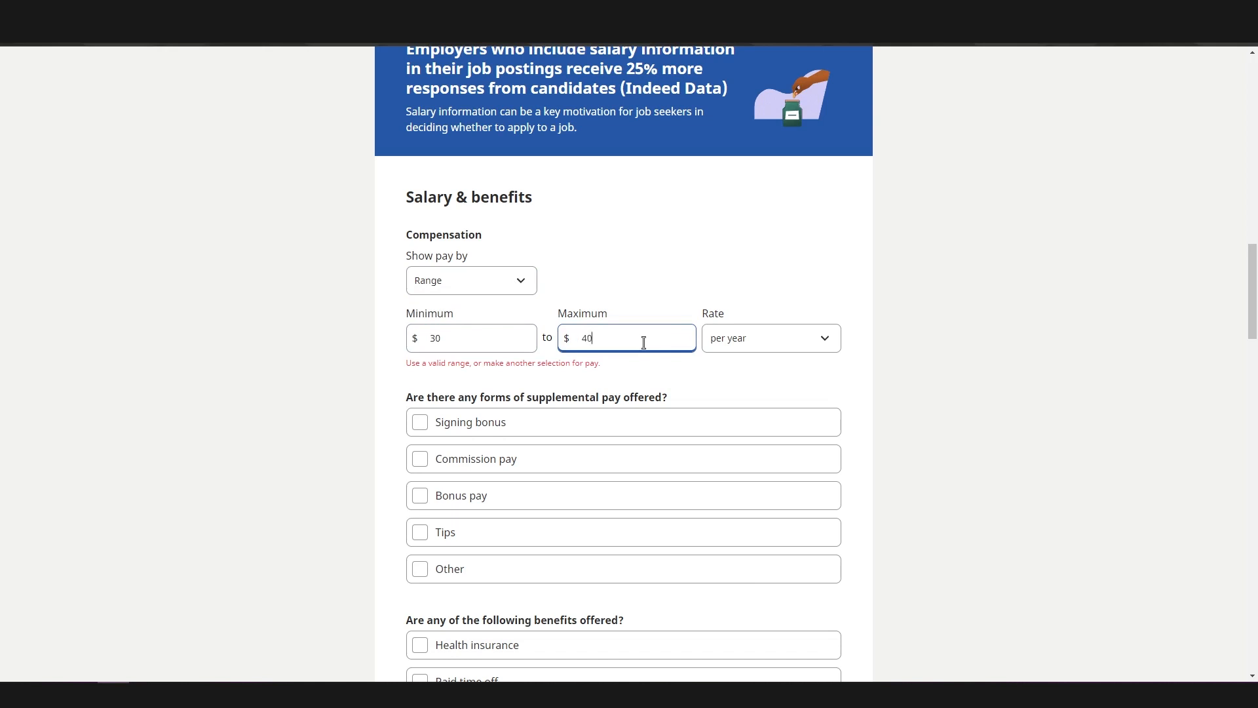
click(791, 345)
click(789, 359)
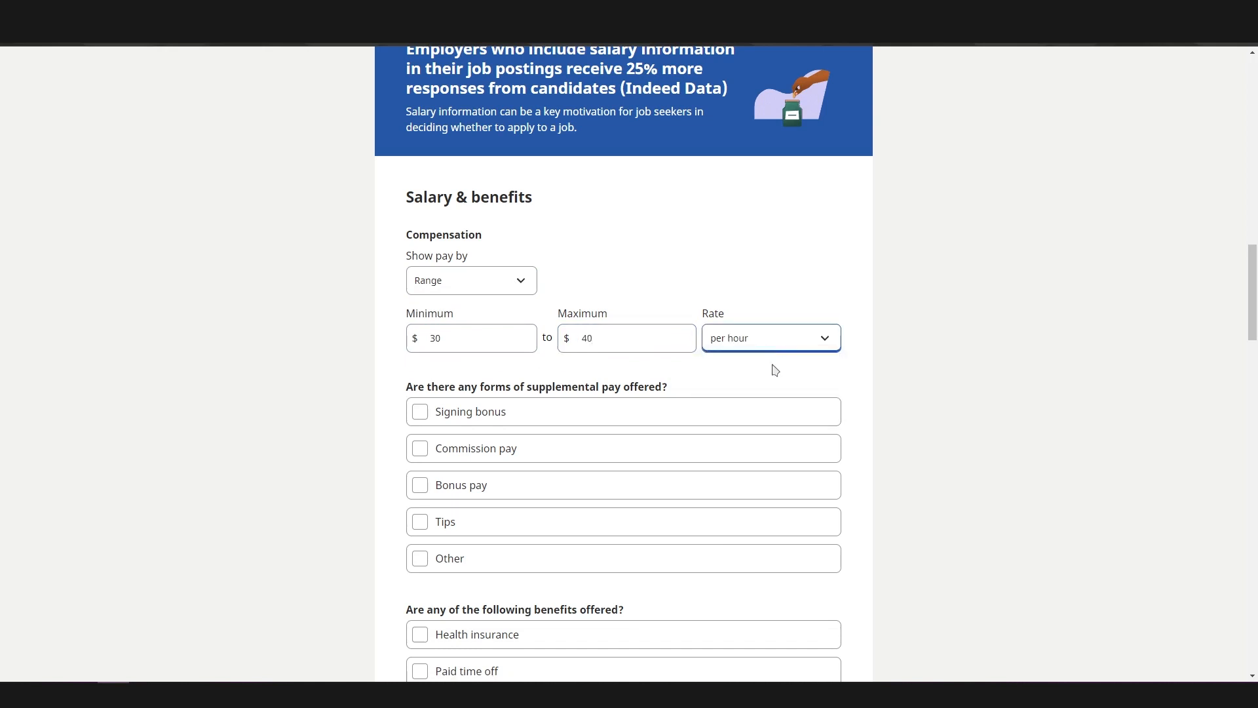
Check the choices for receiving applications, then try enabling an application deadline and set it back to No
scroll(298, 334, down, 8)
click(550, 169)
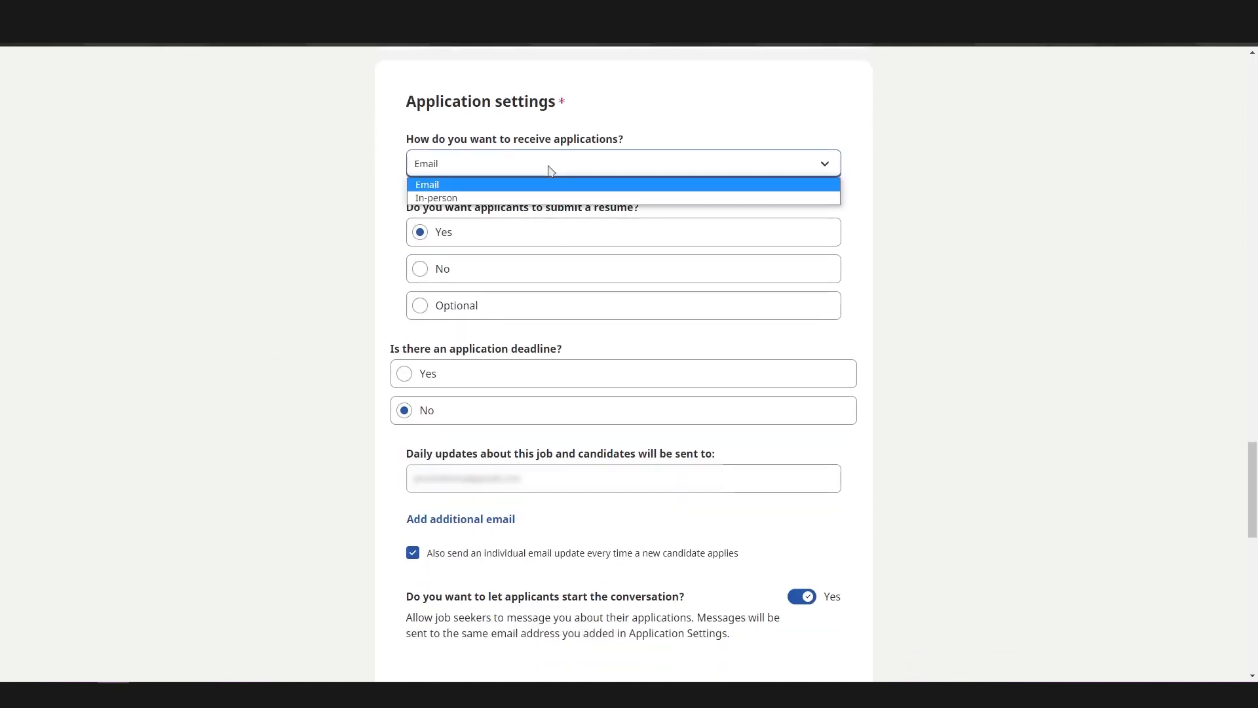
click(362, 206)
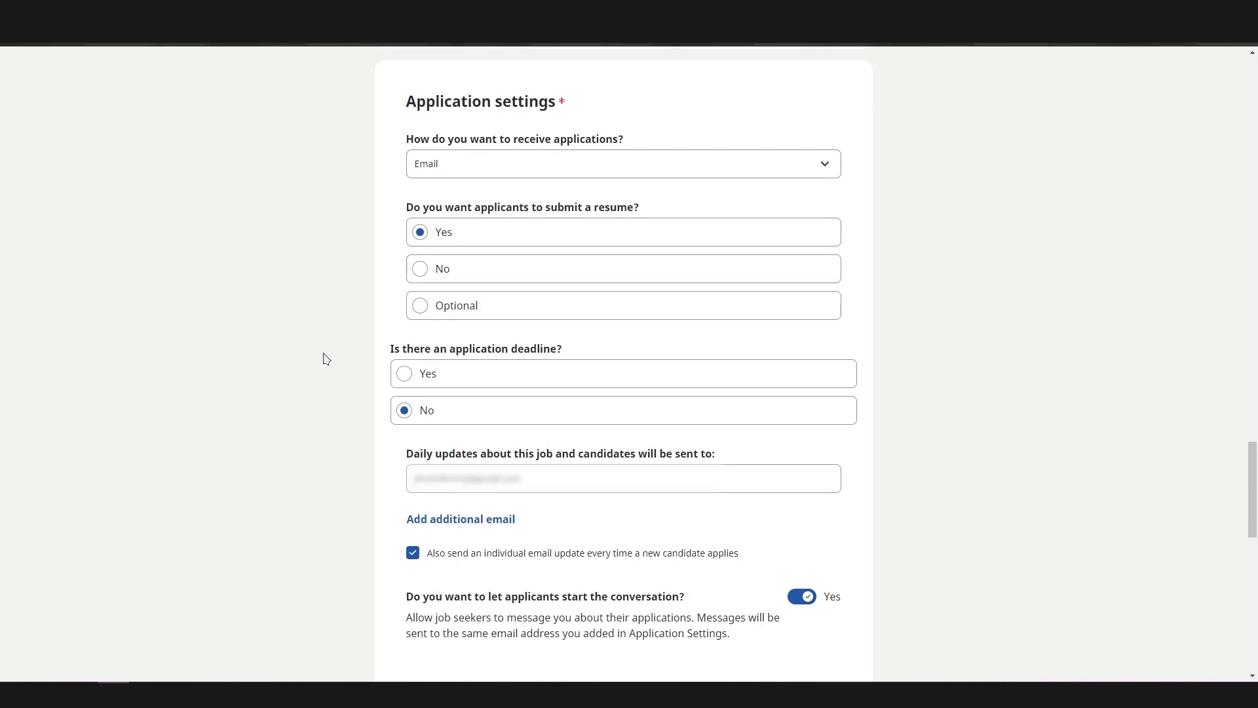
click(431, 386)
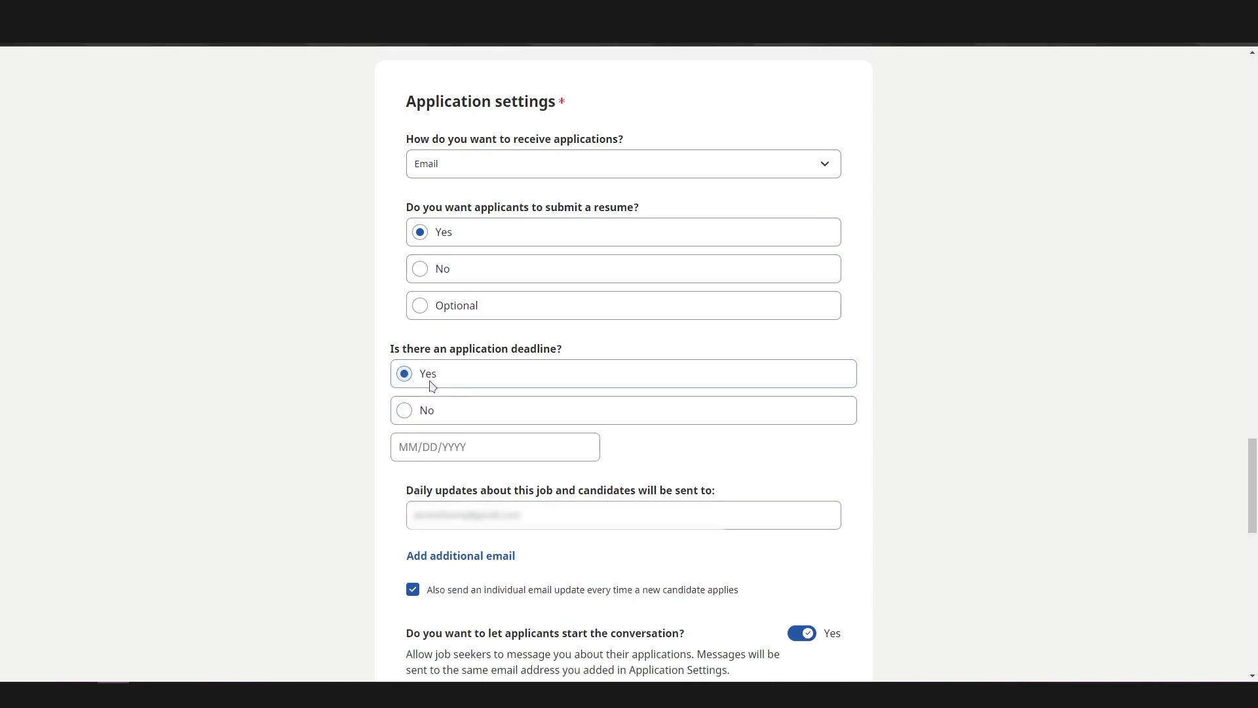
click(404, 413)
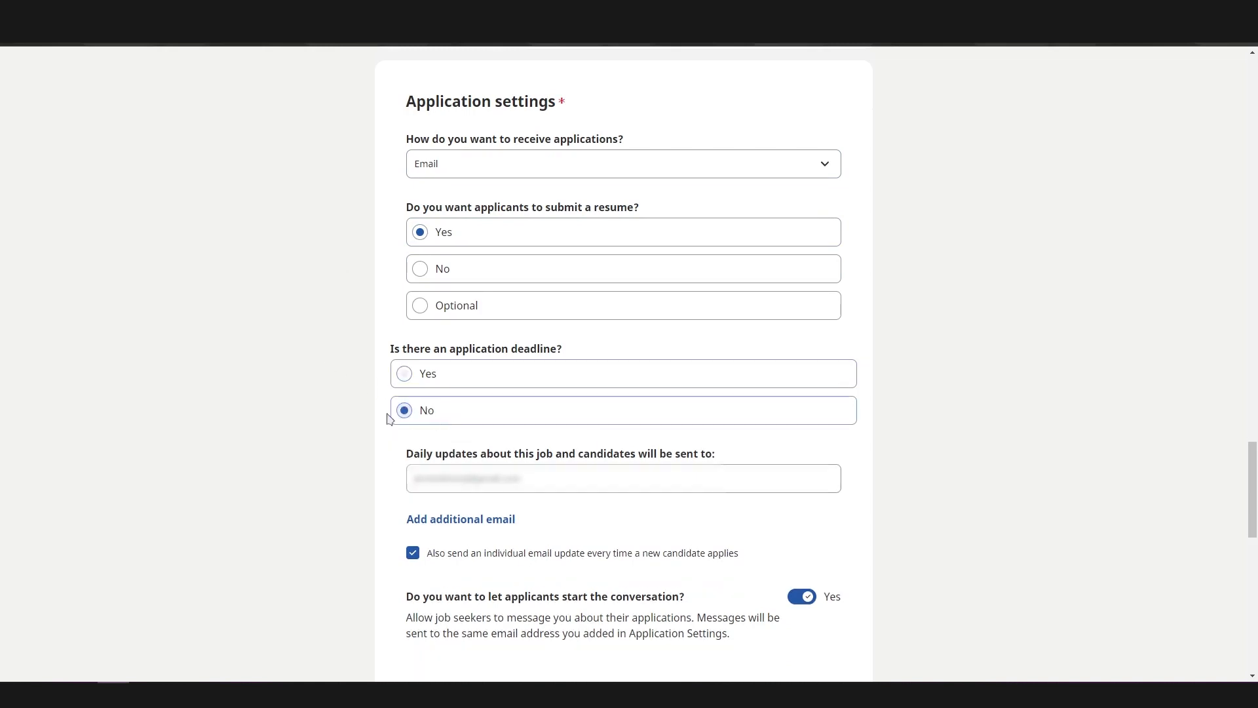
Add a blank additional email field for the daily updates about the job and candidates
scroll(388, 418, down, 2)
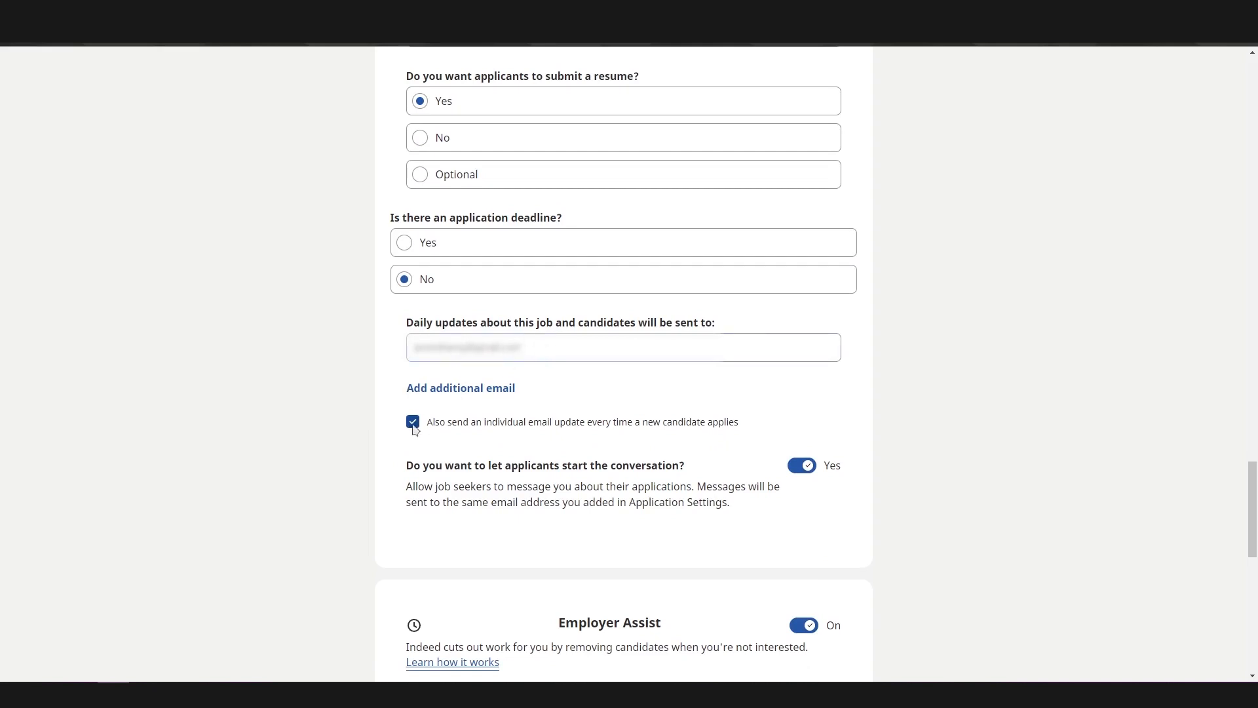
click(436, 393)
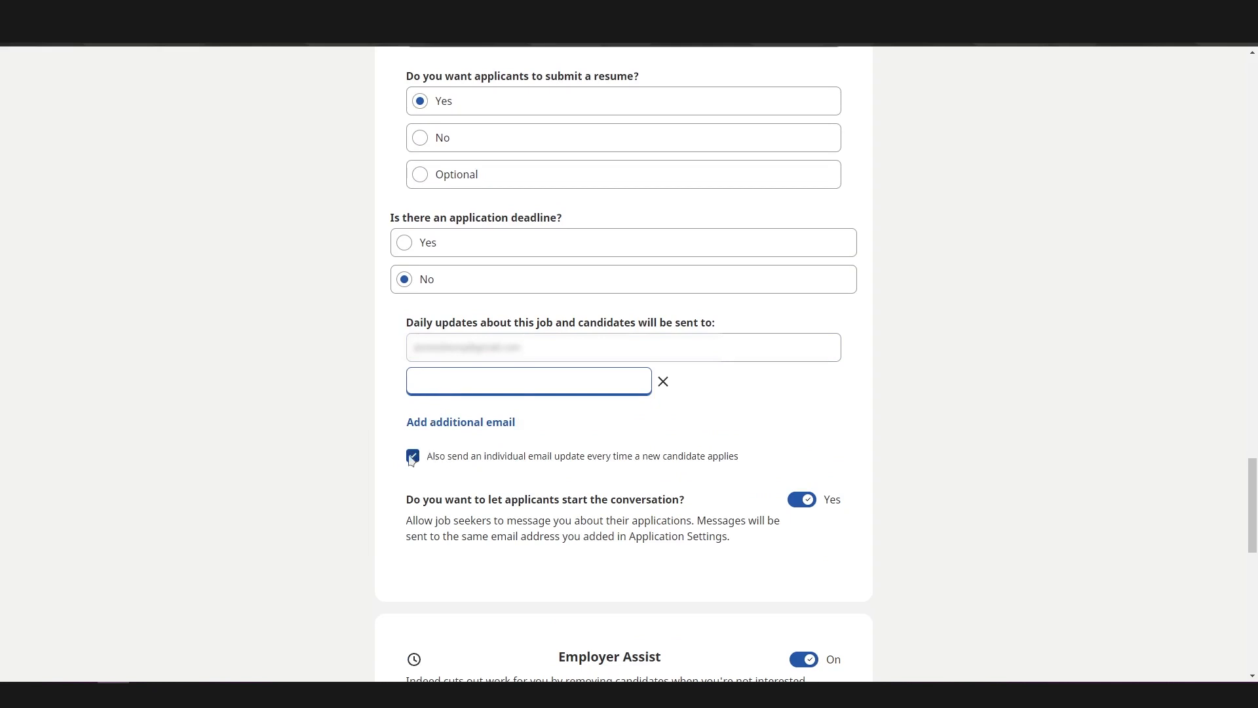
scroll(315, 416, down, 2)
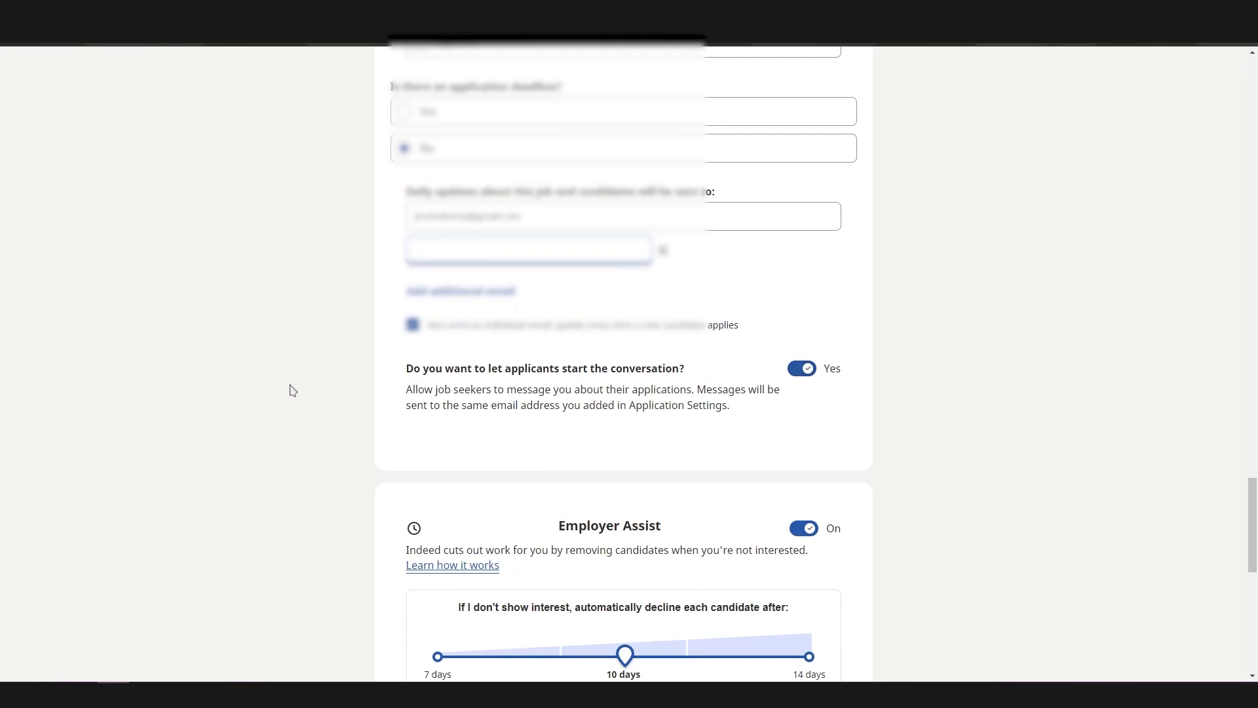
Try turning Employer Assist off and switch it on again
scroll(285, 402, down, 5)
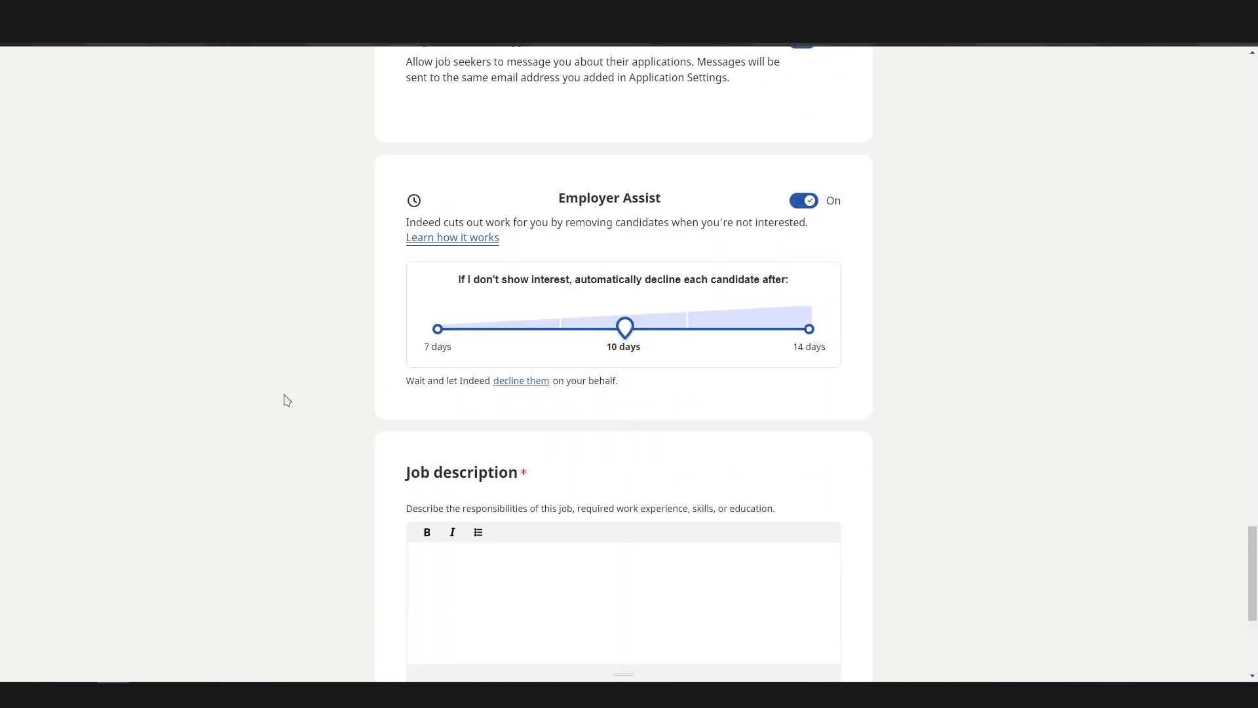
click(801, 201)
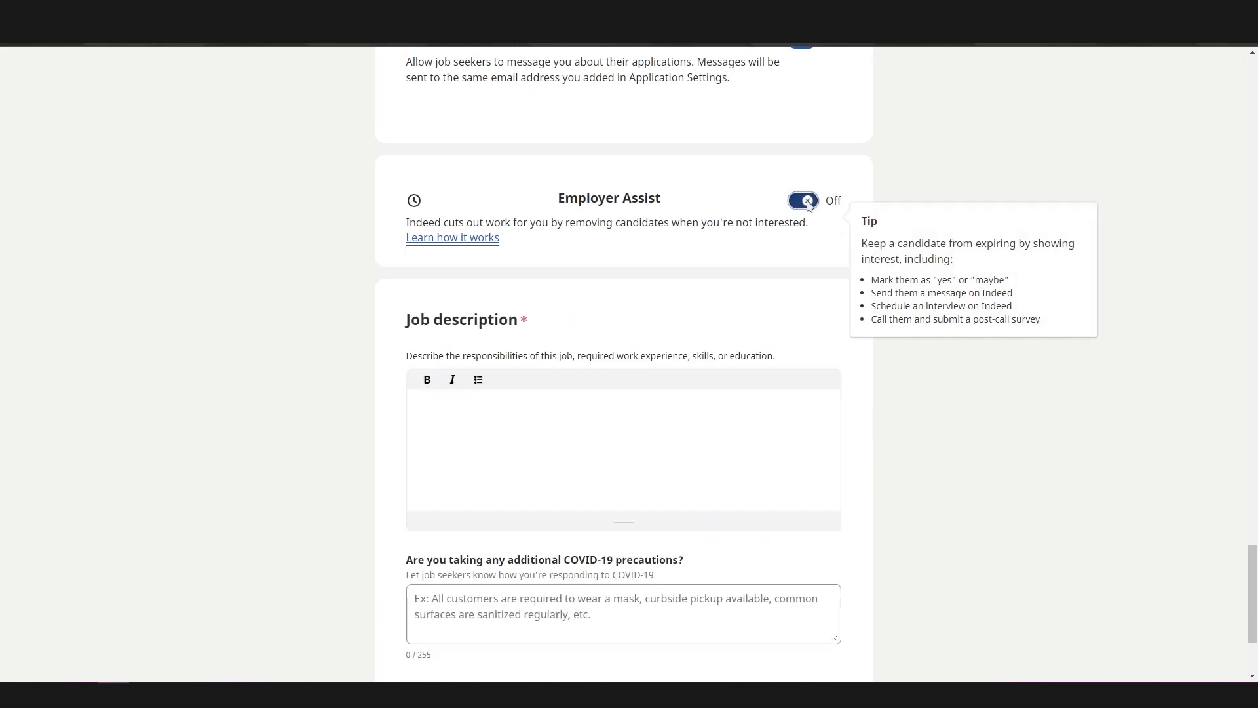
click(803, 203)
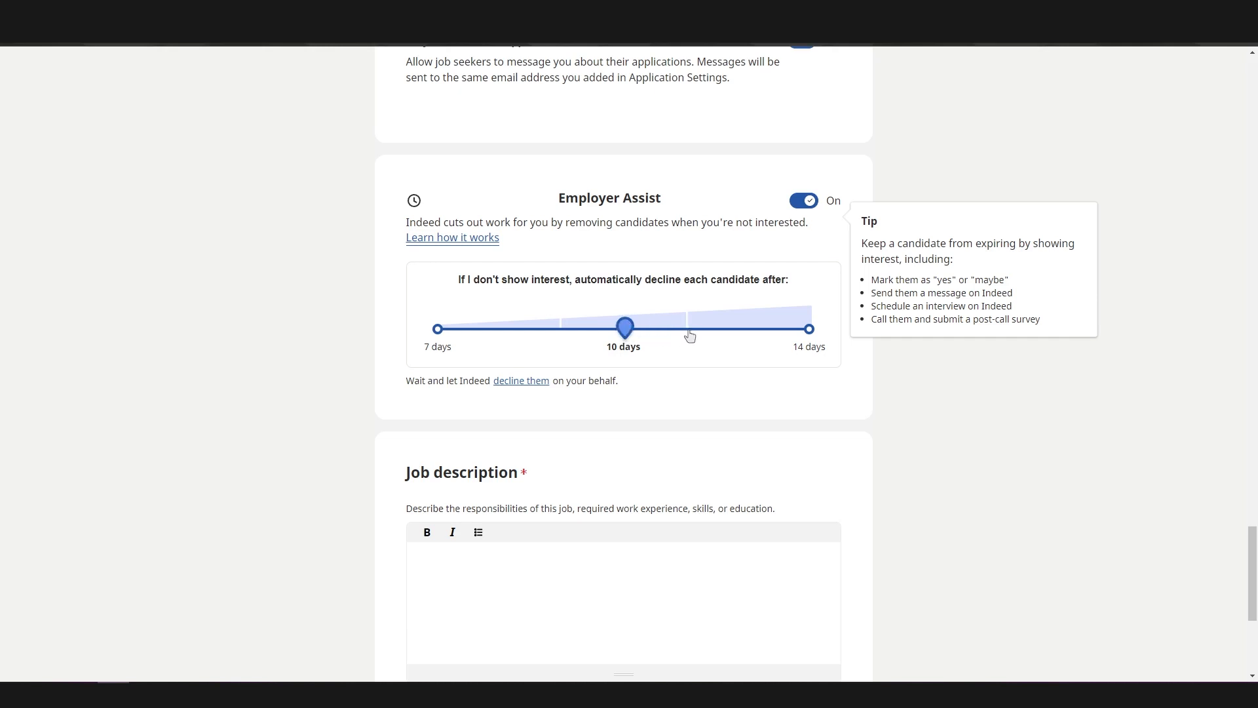
Enter "YouTube Video Editor Needed" as the job description
scroll(651, 362, down, 3)
click(633, 365)
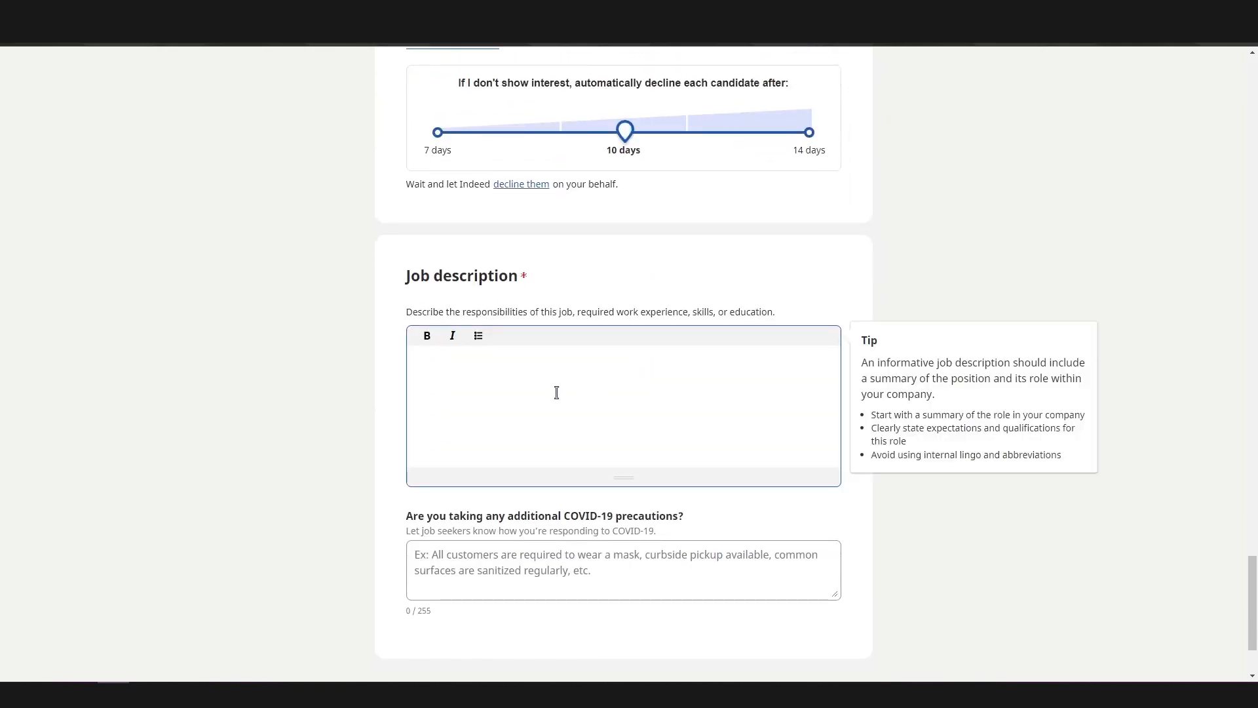
scroll(556, 392, down, 2)
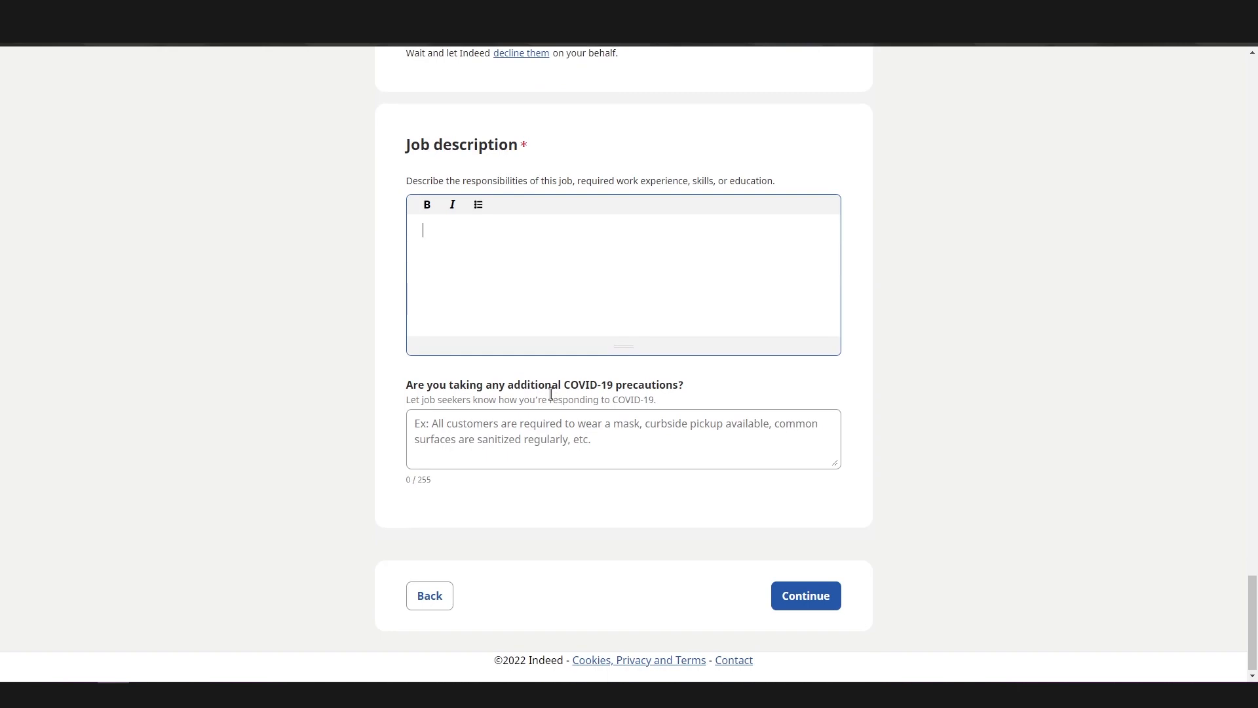
click(516, 429)
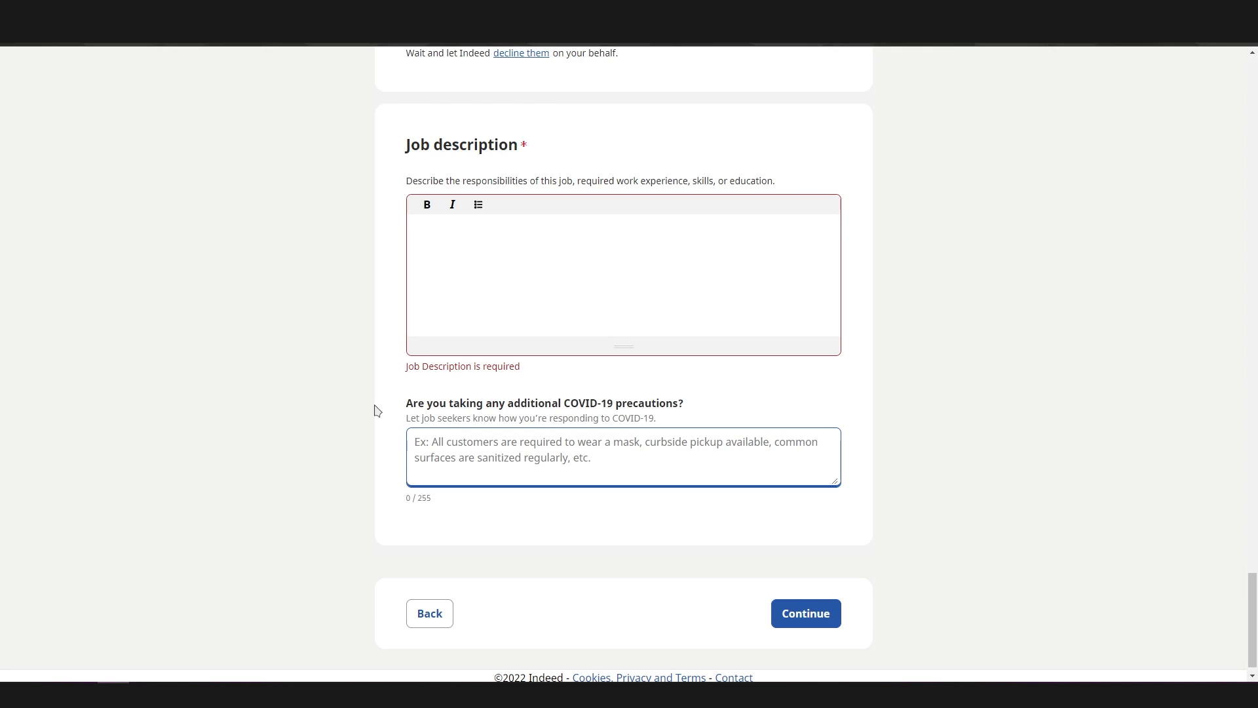
click(519, 293)
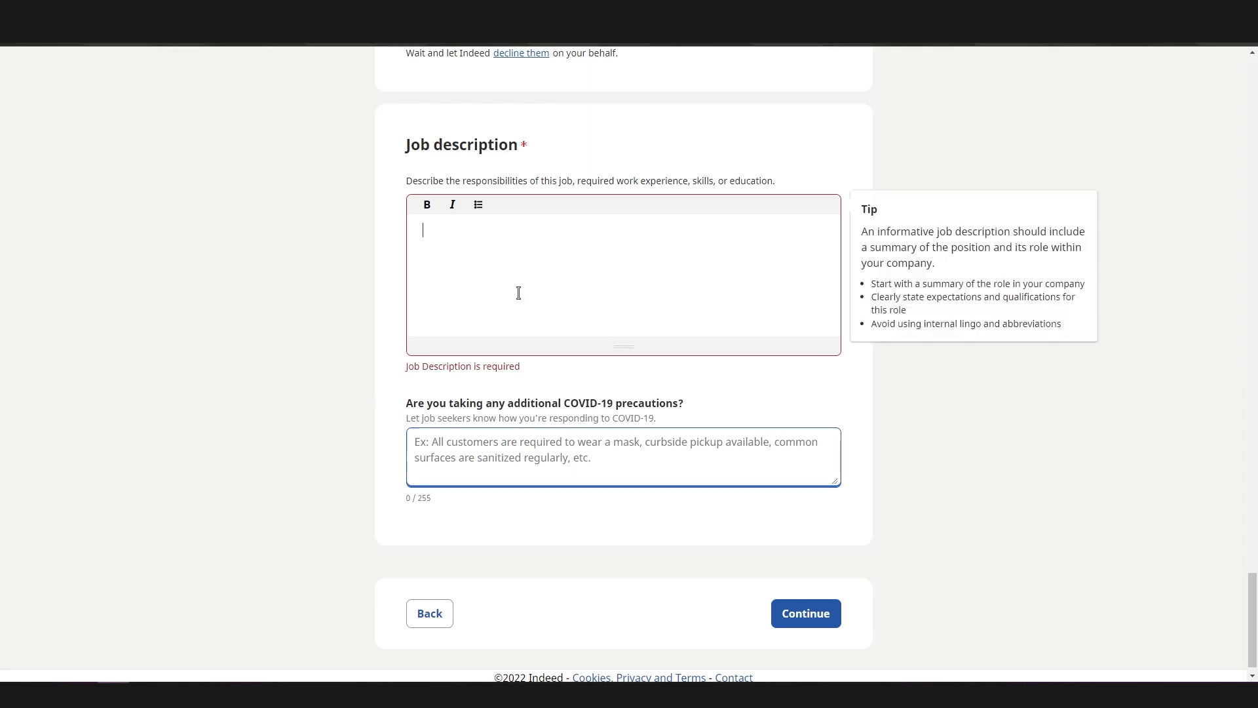
text(YouTube E)
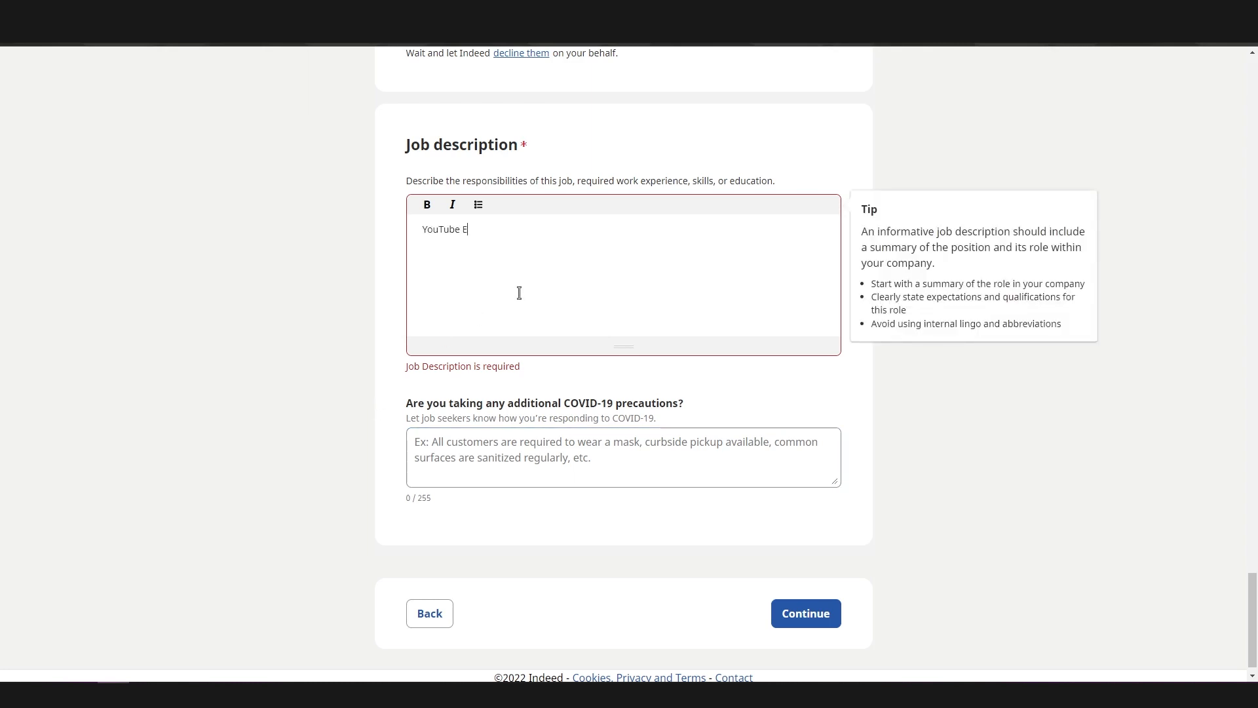
text(dito)
key(BackSpace)
key(BackSpace)
text(Video Editor Needed)
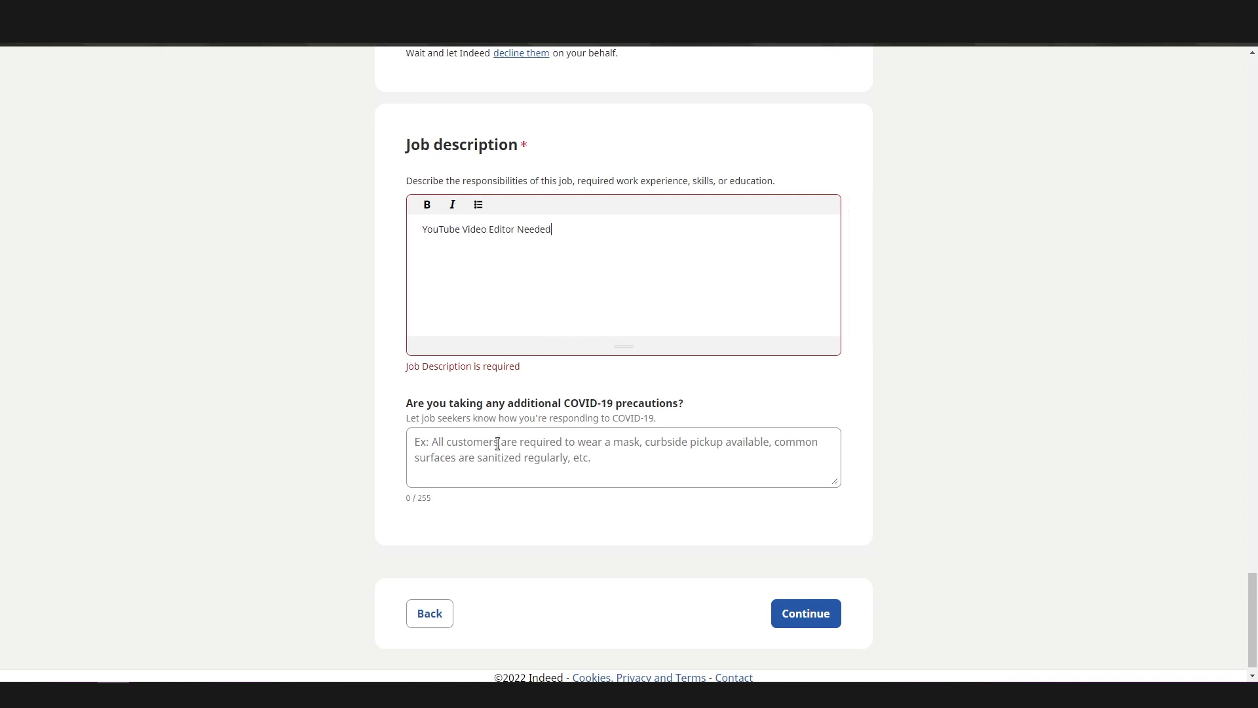
Submit the job details and agree to the Employer Assist terms for declining candidates
click(815, 612)
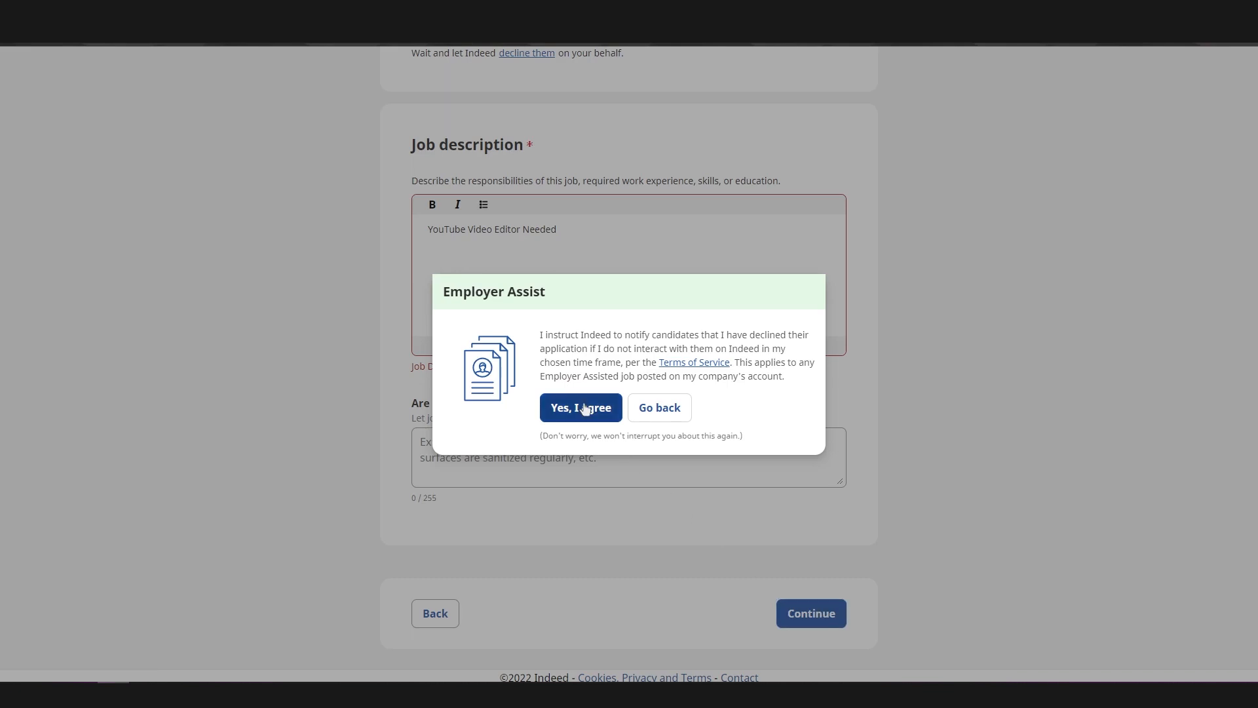
click(585, 409)
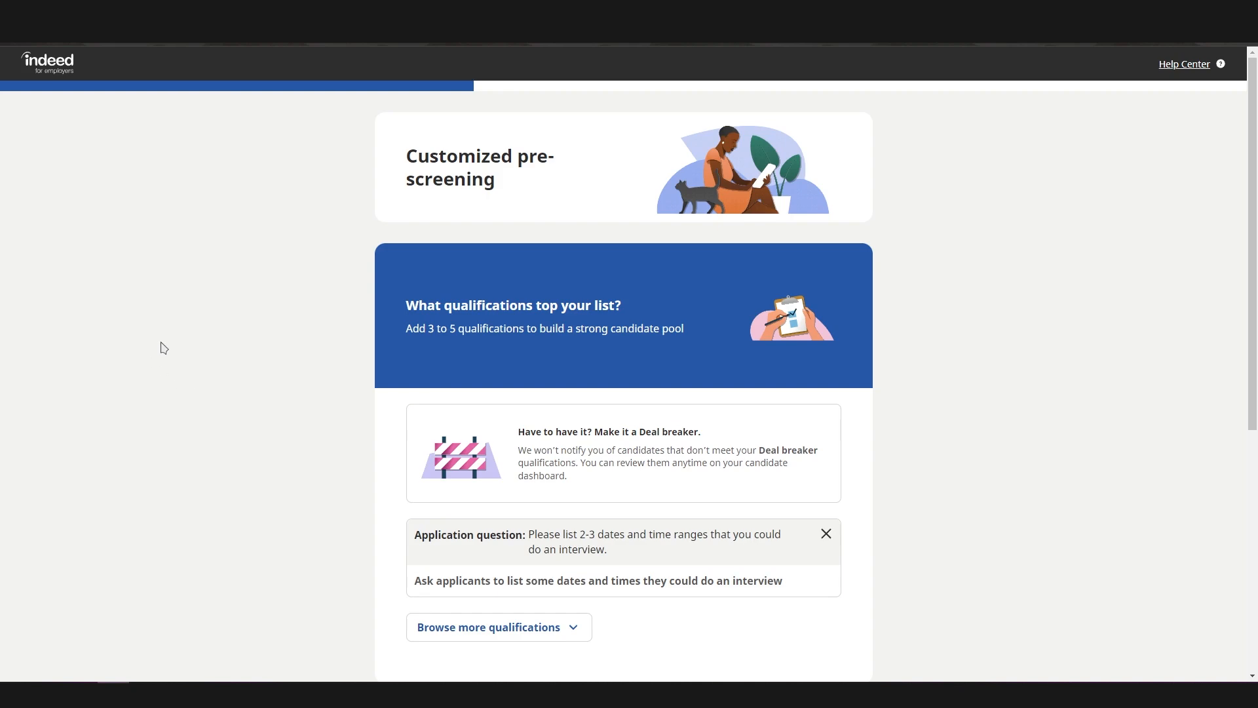
Look over the customized pre-screening qualifications and phone screen option, and continue without adding any
scroll(172, 332, down, 3)
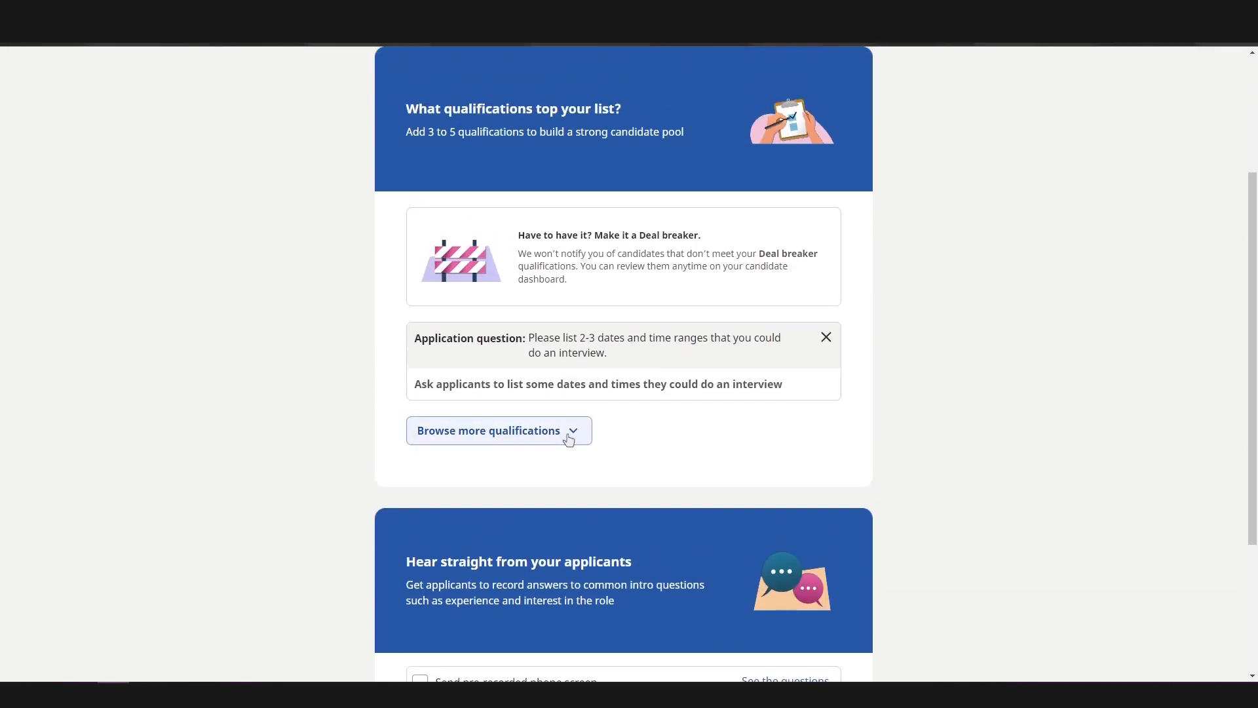
scroll(801, 606, down, 3)
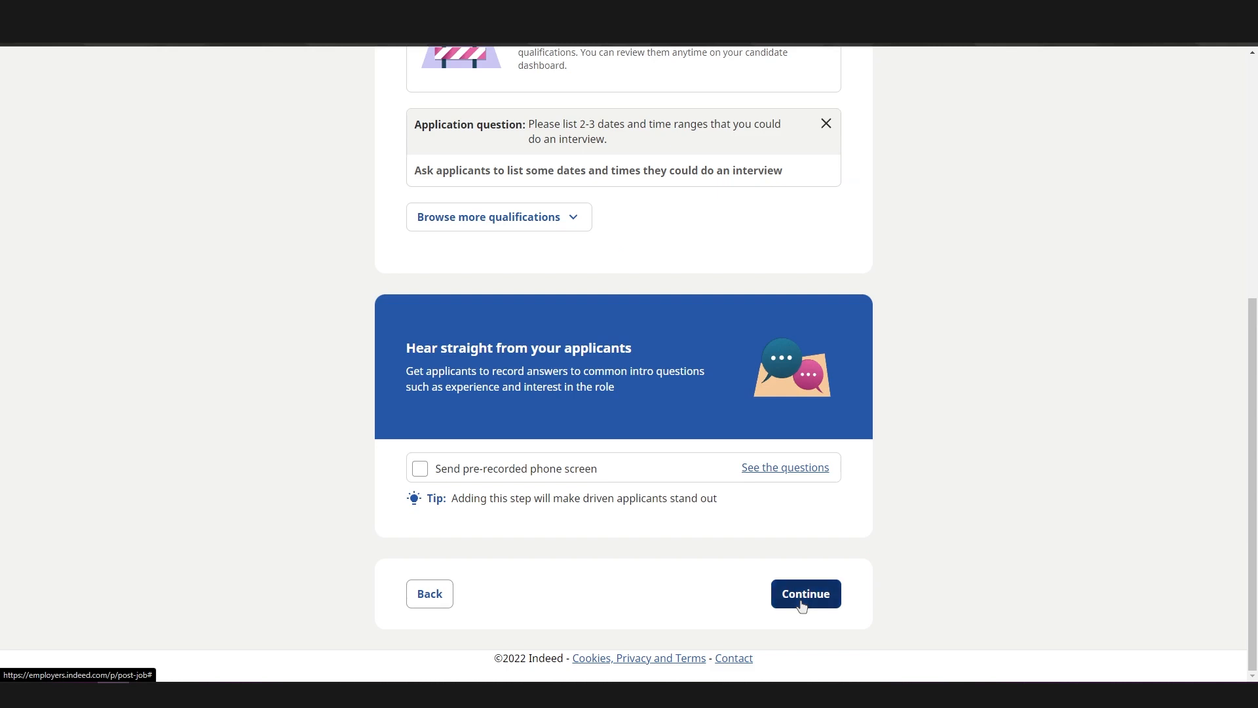
click(800, 606)
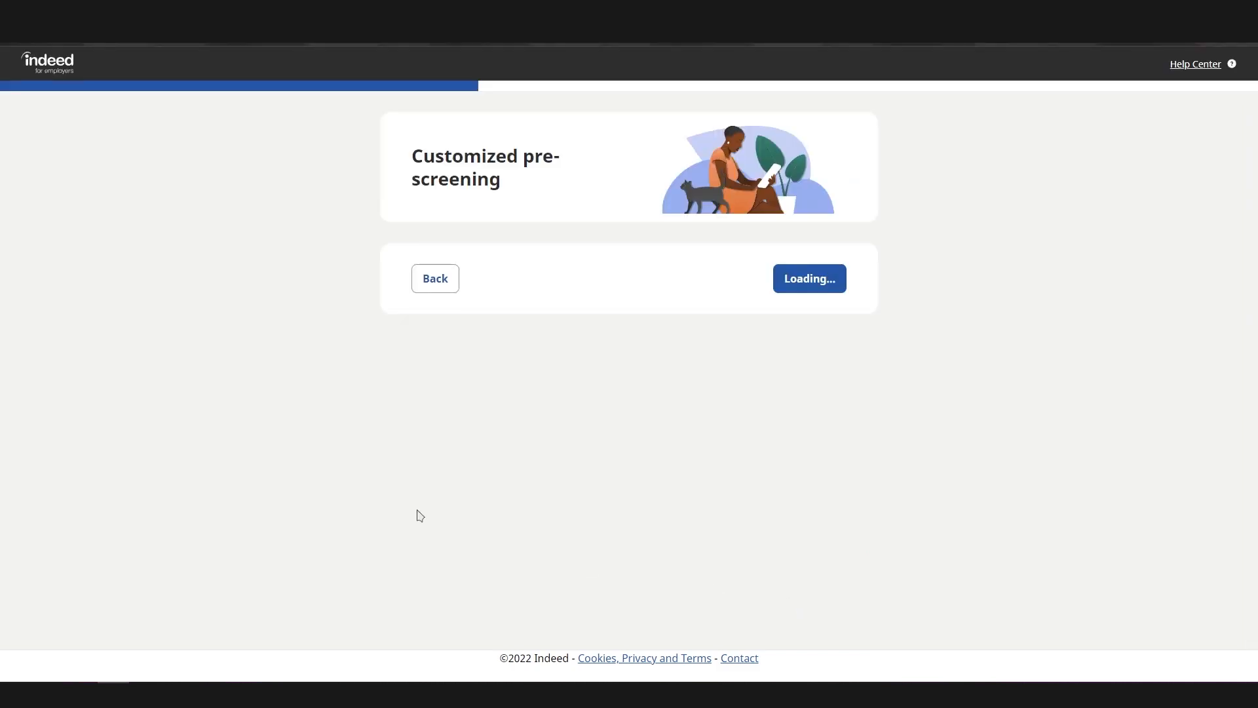
Review the job preview in the desktop and mobile views and the application settings, and continue to the job sponsoring page
scroll(350, 424, down, 2)
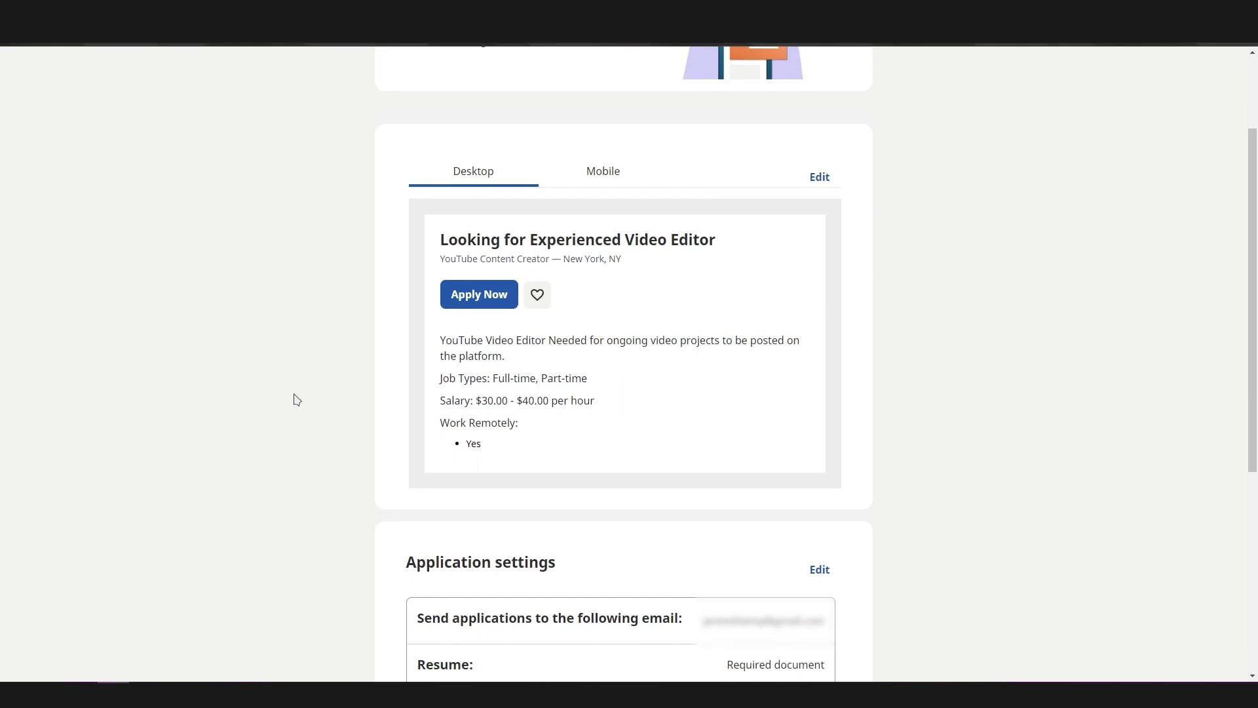
click(625, 177)
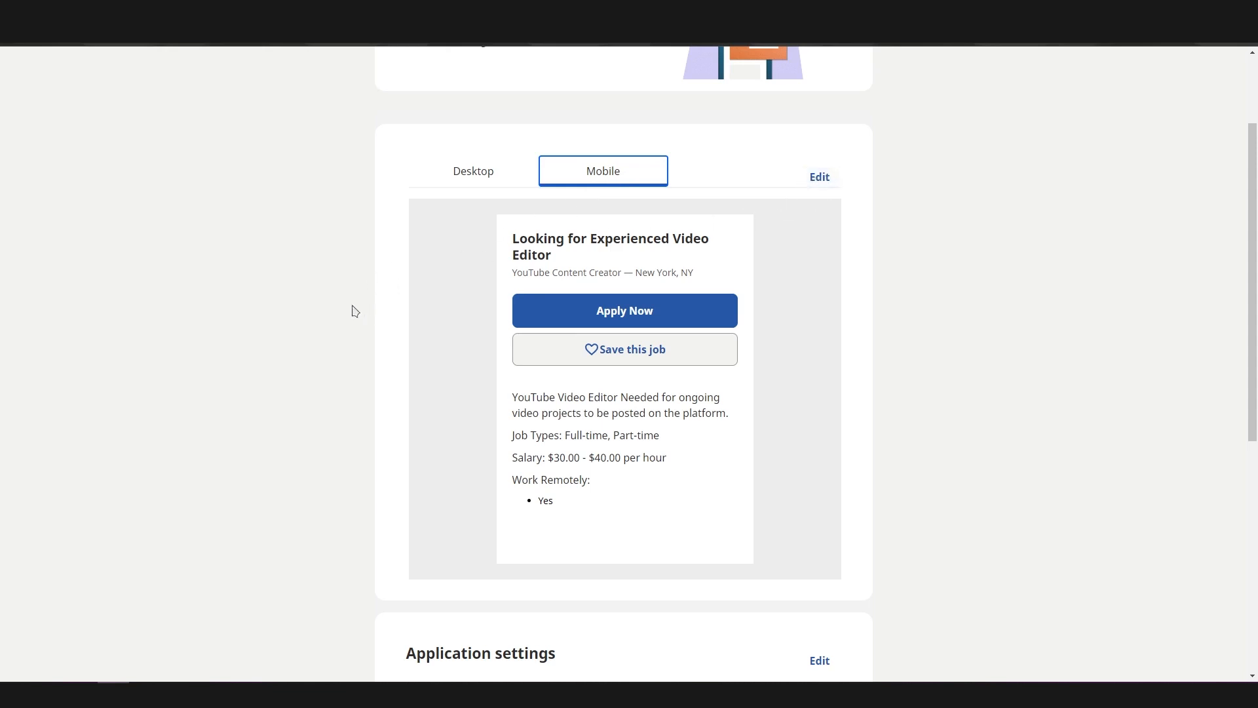
scroll(353, 310, down, 5)
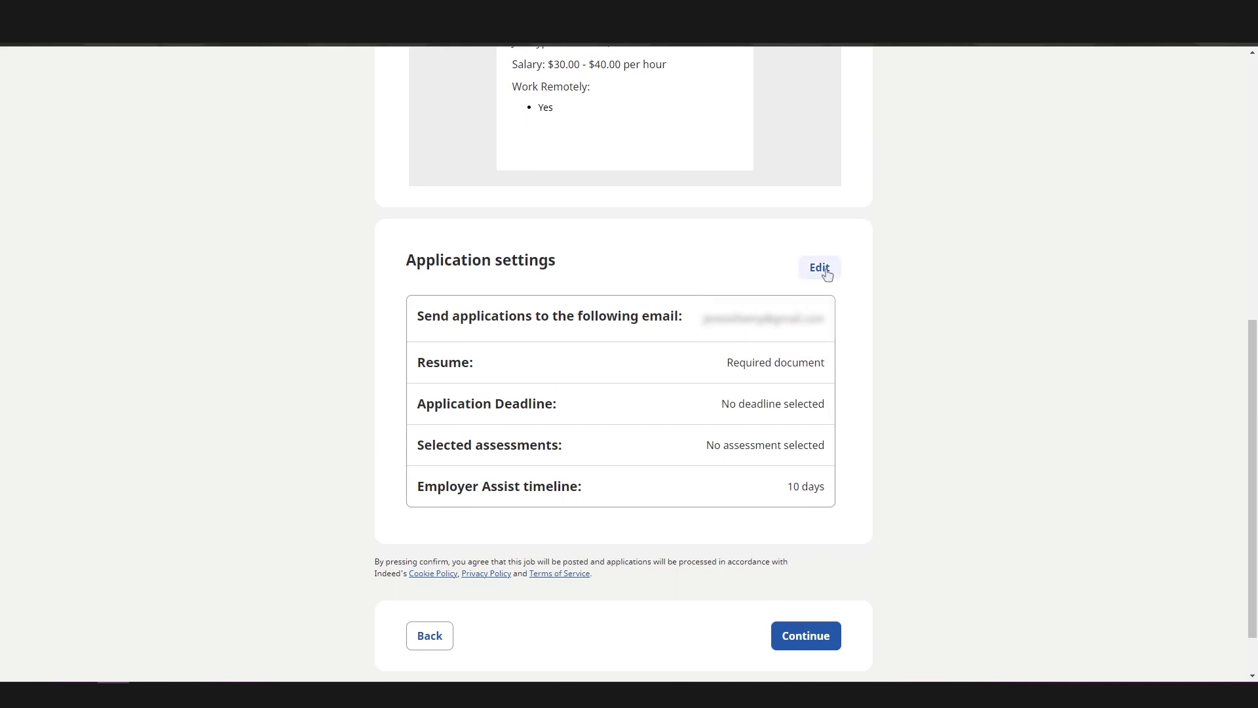
scroll(511, 325, down, 1)
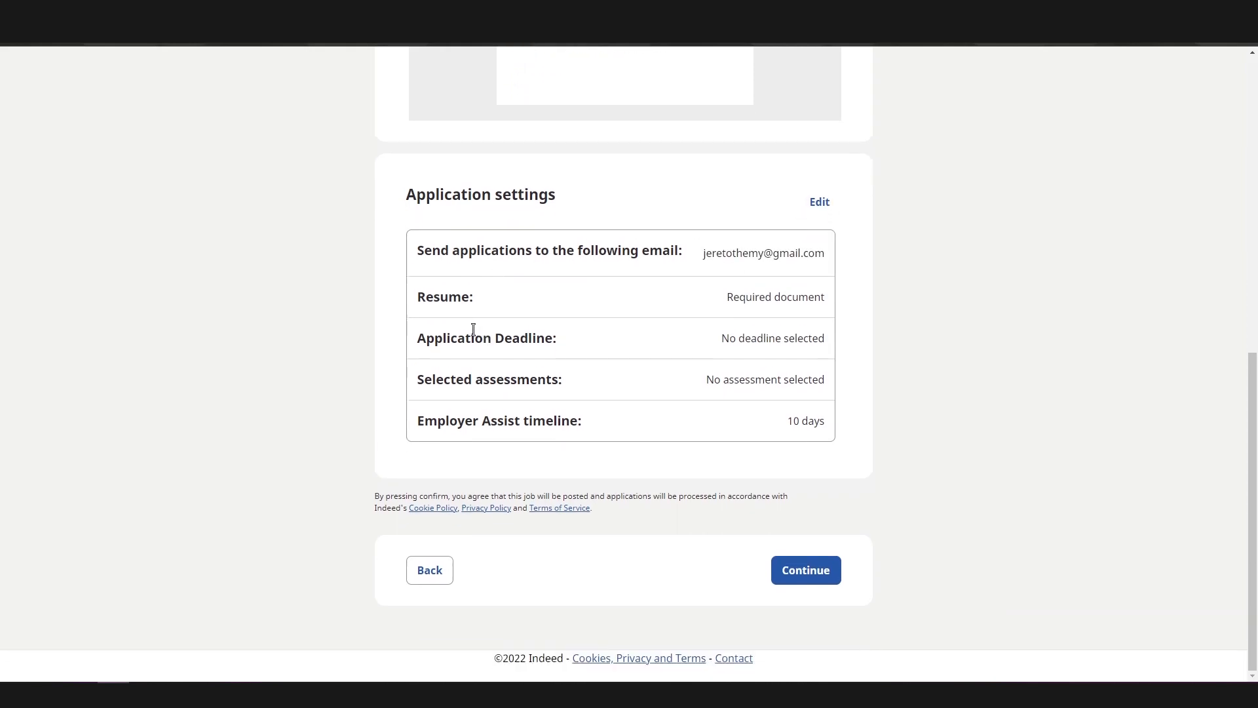
click(794, 577)
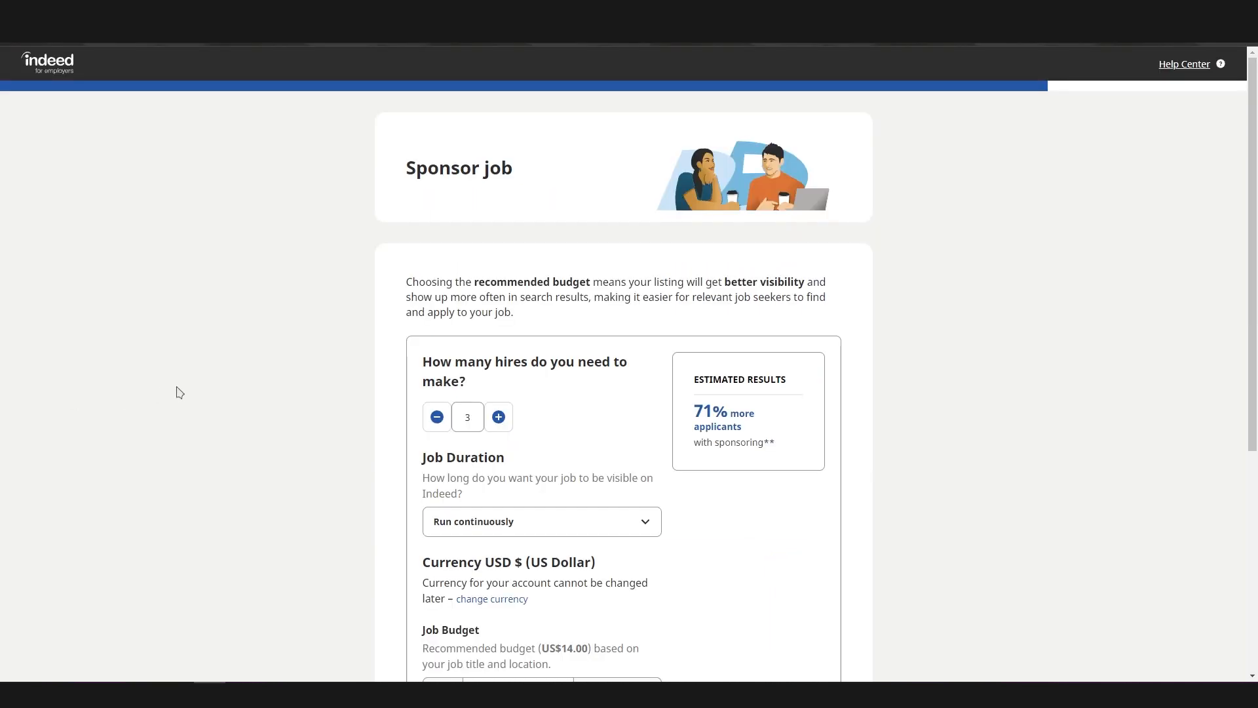
Check the job duration choices for the sponsored job without selecting a different one
scroll(230, 351, down, 1)
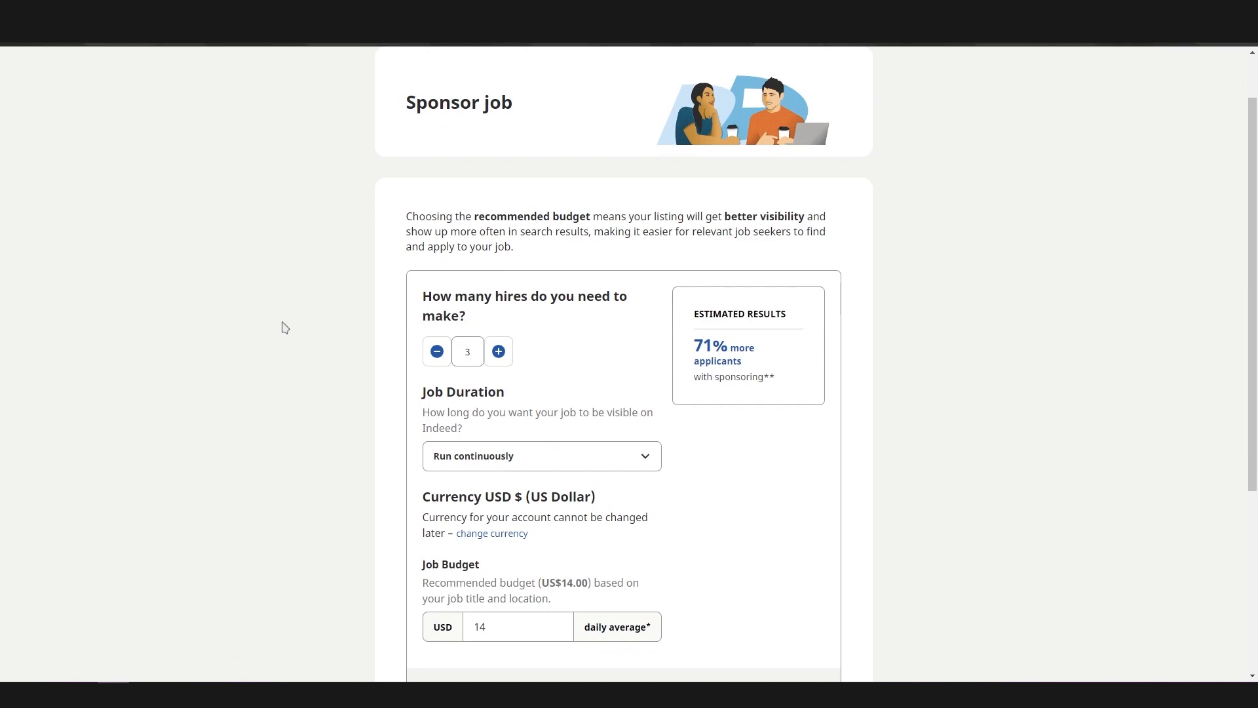
click(508, 467)
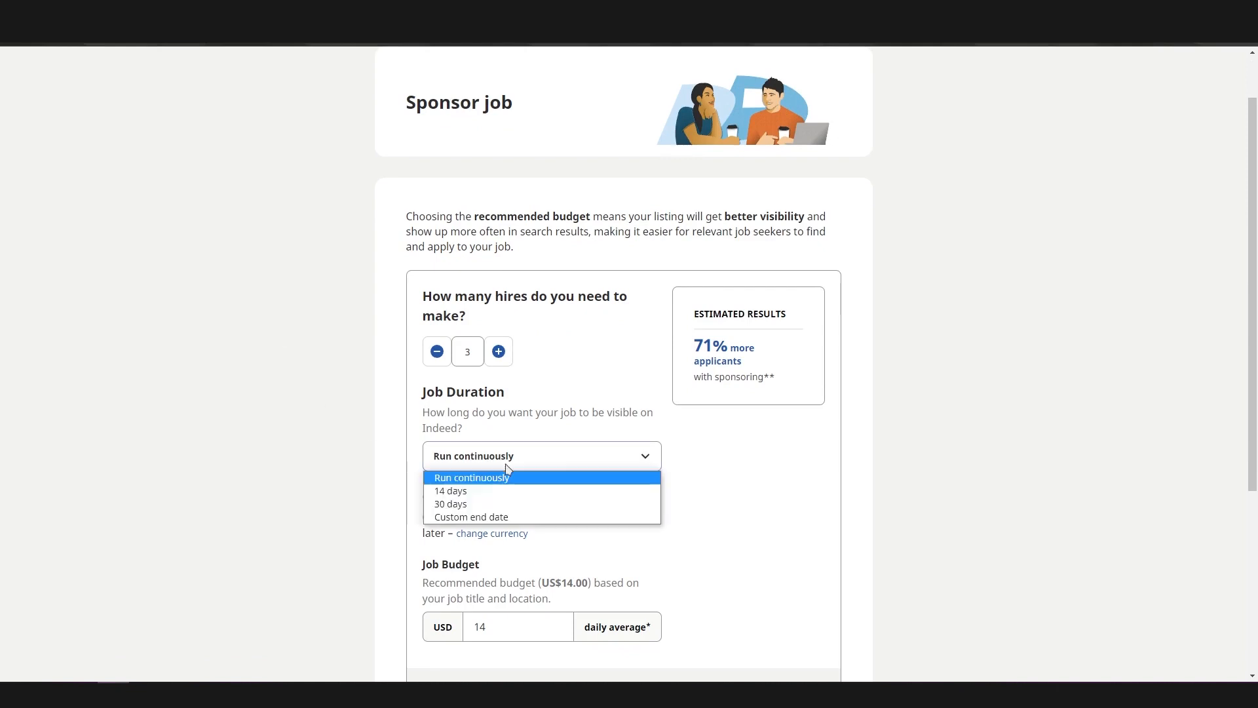
click(500, 552)
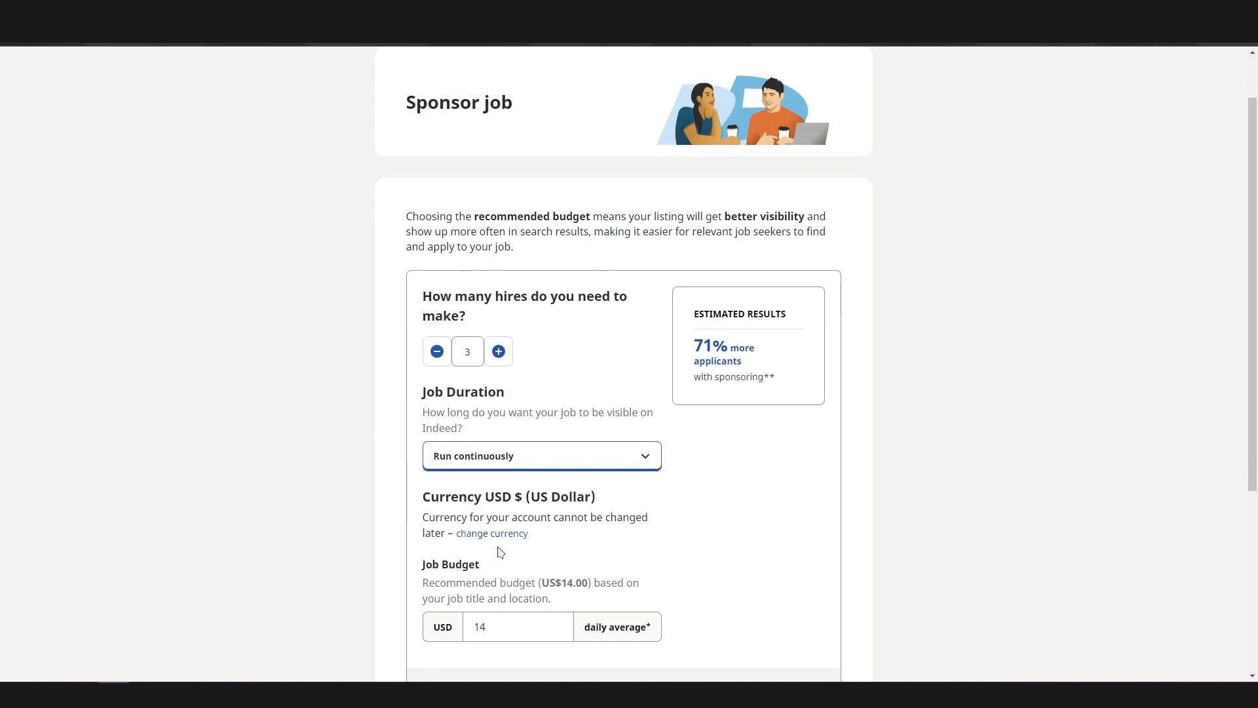
Clear the daily average job budget and save the sponsoring settings to continue
double_click(505, 629)
key(BackSpace)
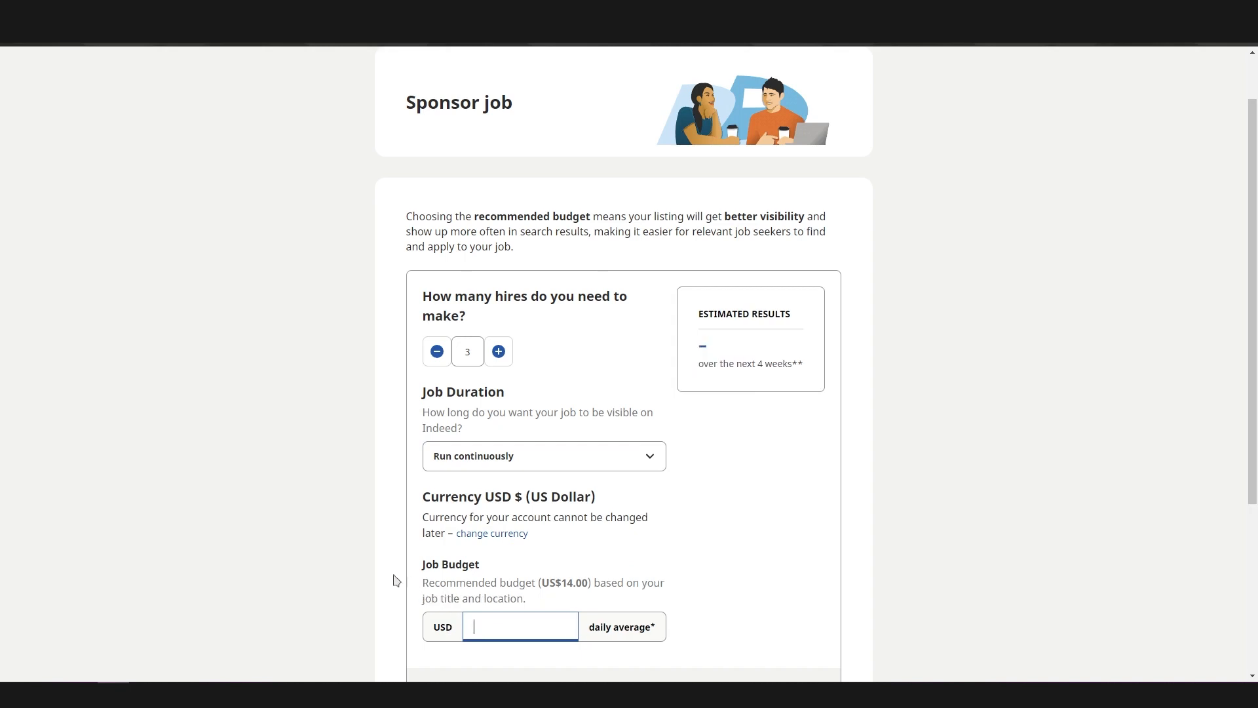
click(318, 554)
scroll(321, 552, down, 4)
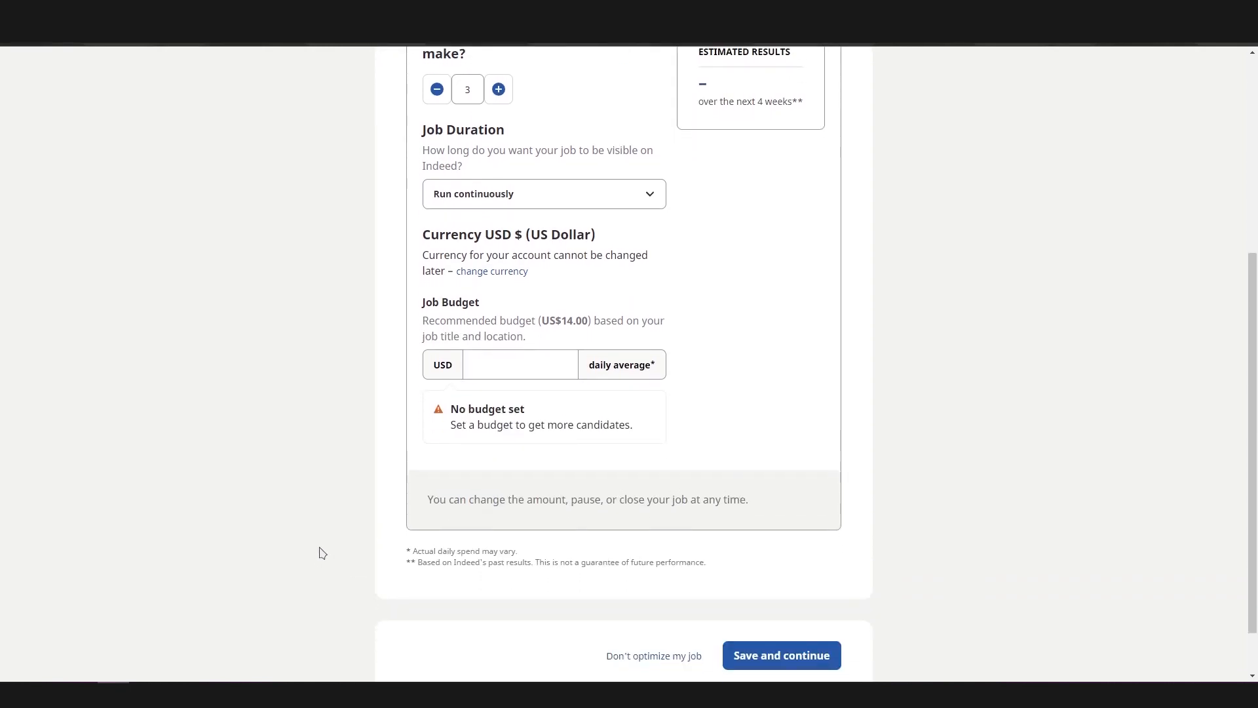
scroll(319, 540, down, 1)
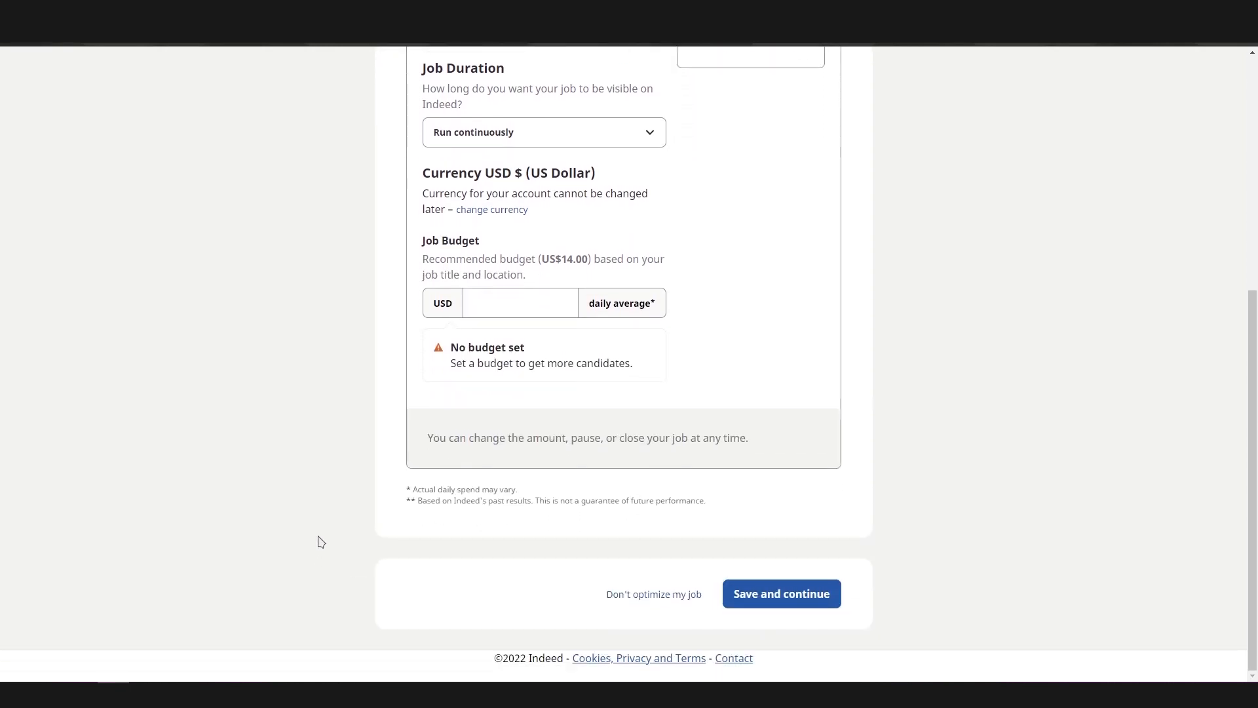
click(740, 598)
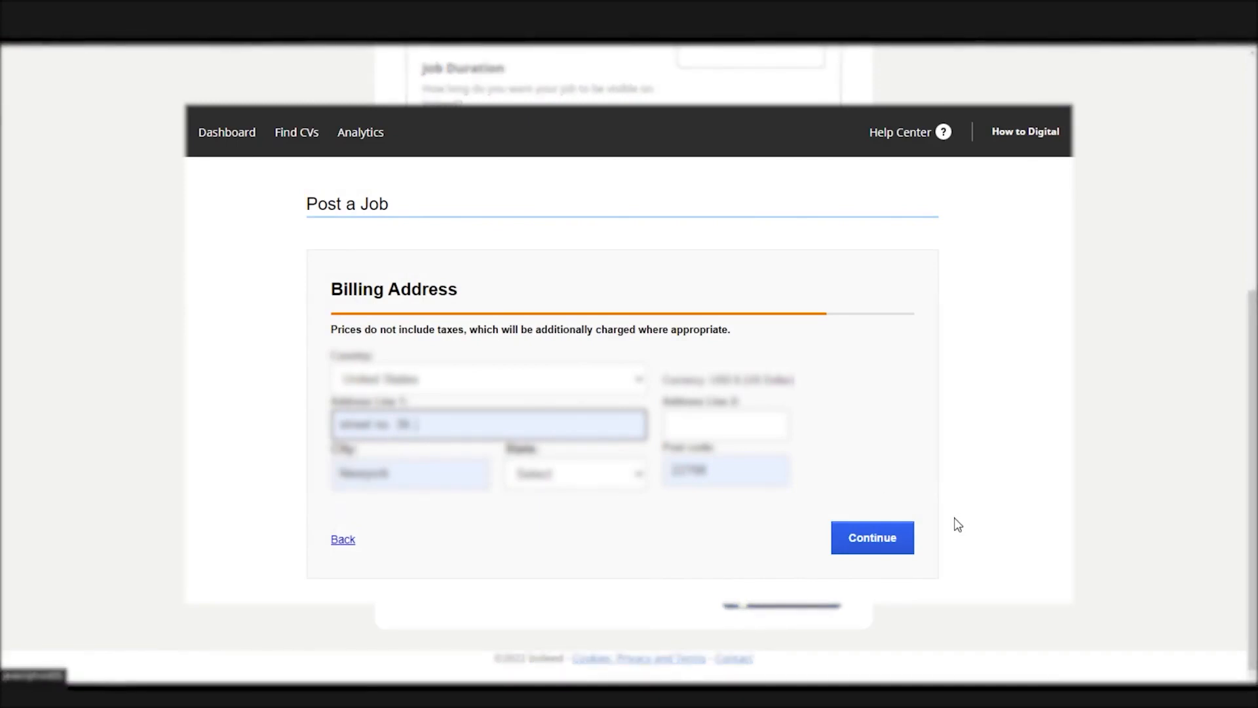
Submit the billing address and the proof-of-identity details for the job posting
click(881, 545)
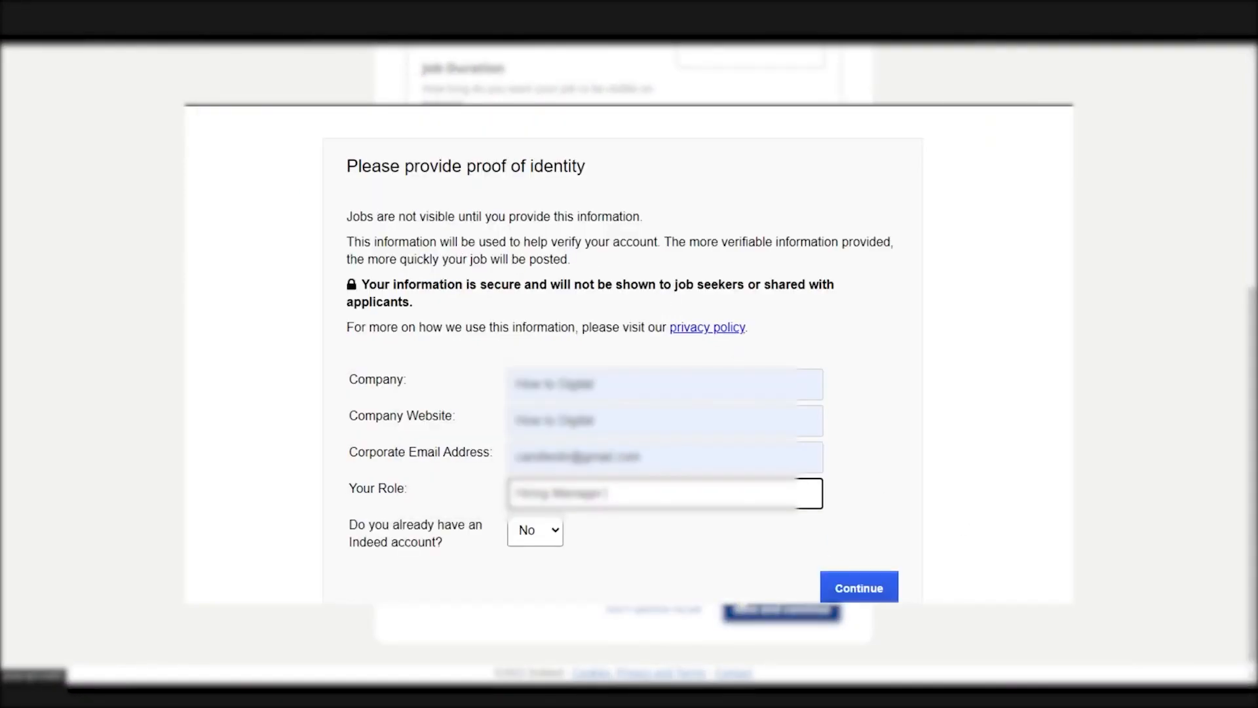
scroll(786, 458, down, 1)
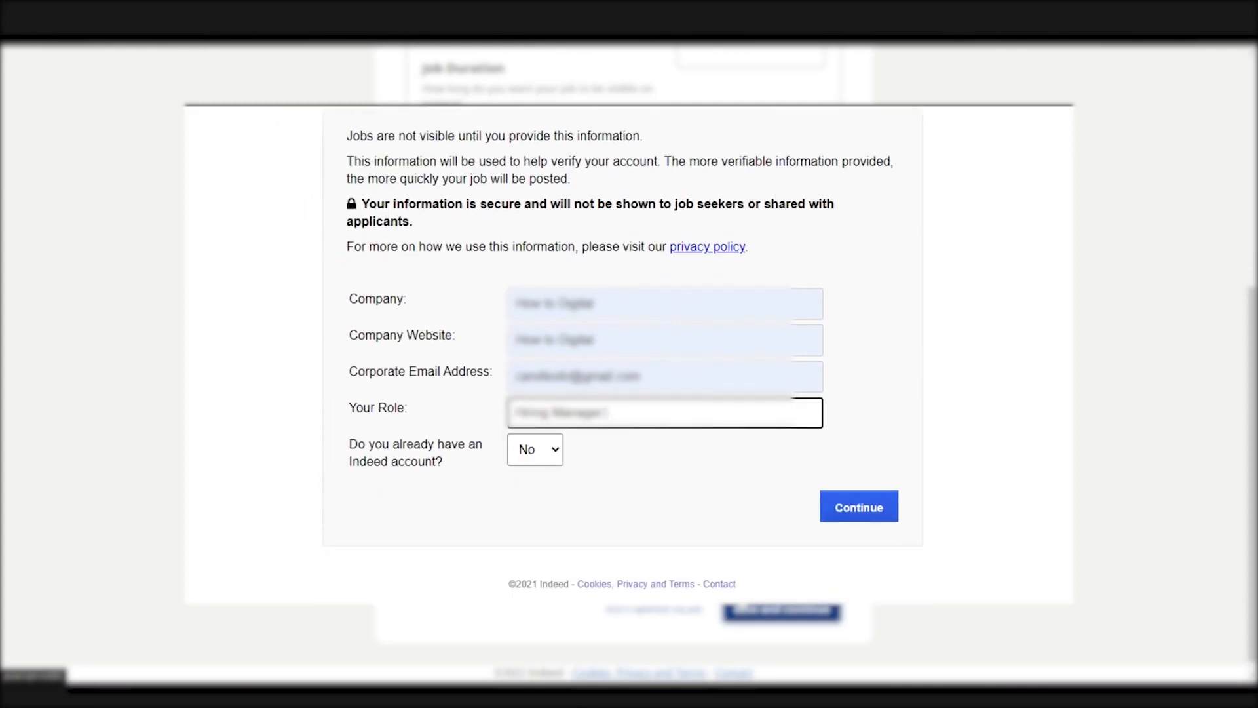
click(856, 508)
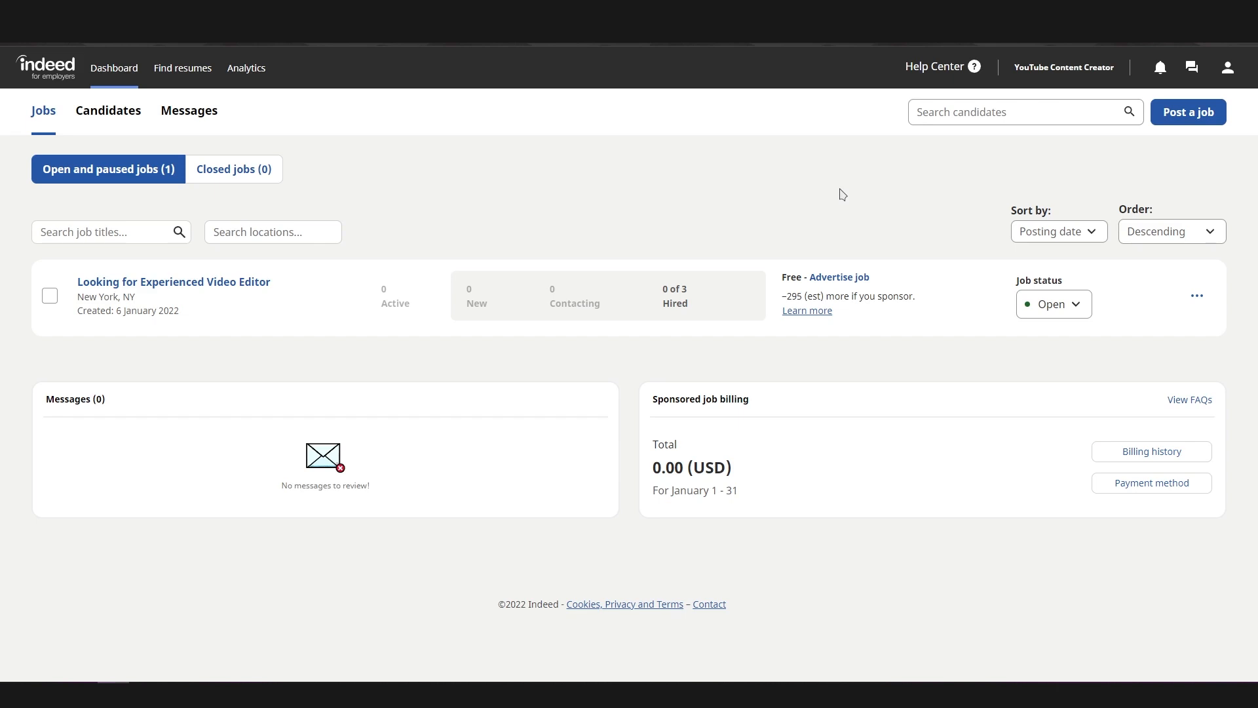
On the Indeed job seeker site, search for "work from home part time" jobs without specifying a location
click(163, 51)
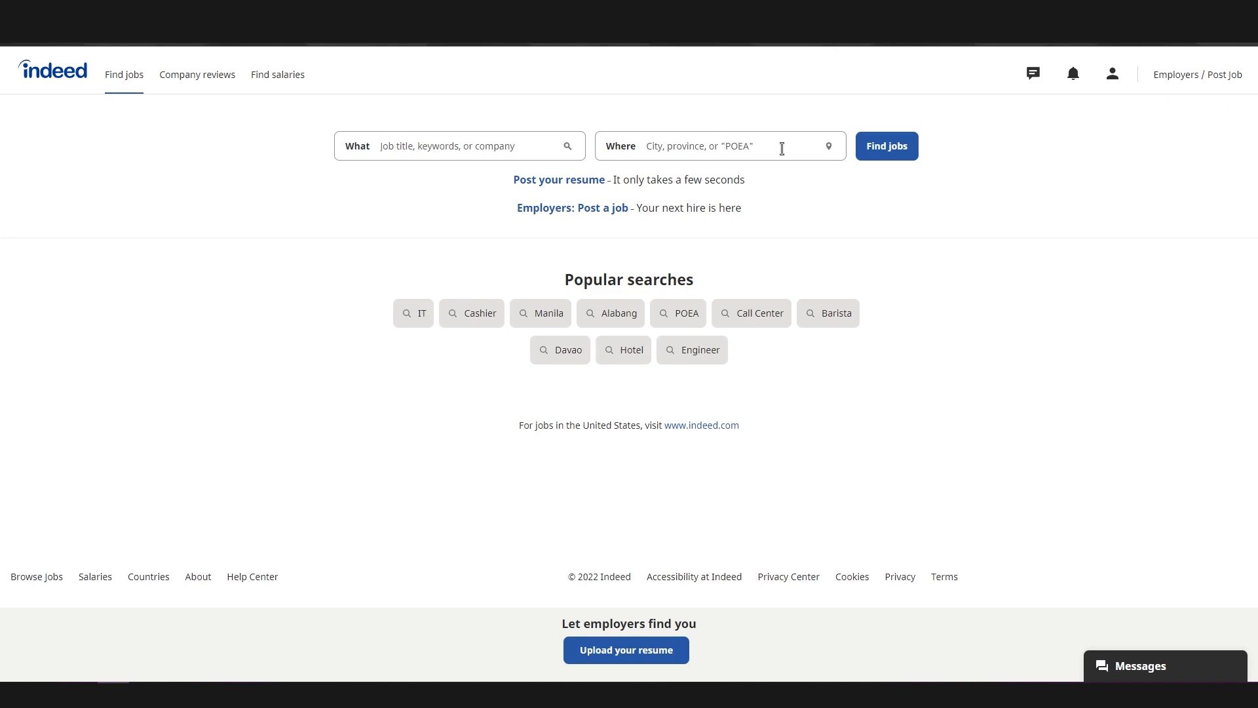
click(438, 147)
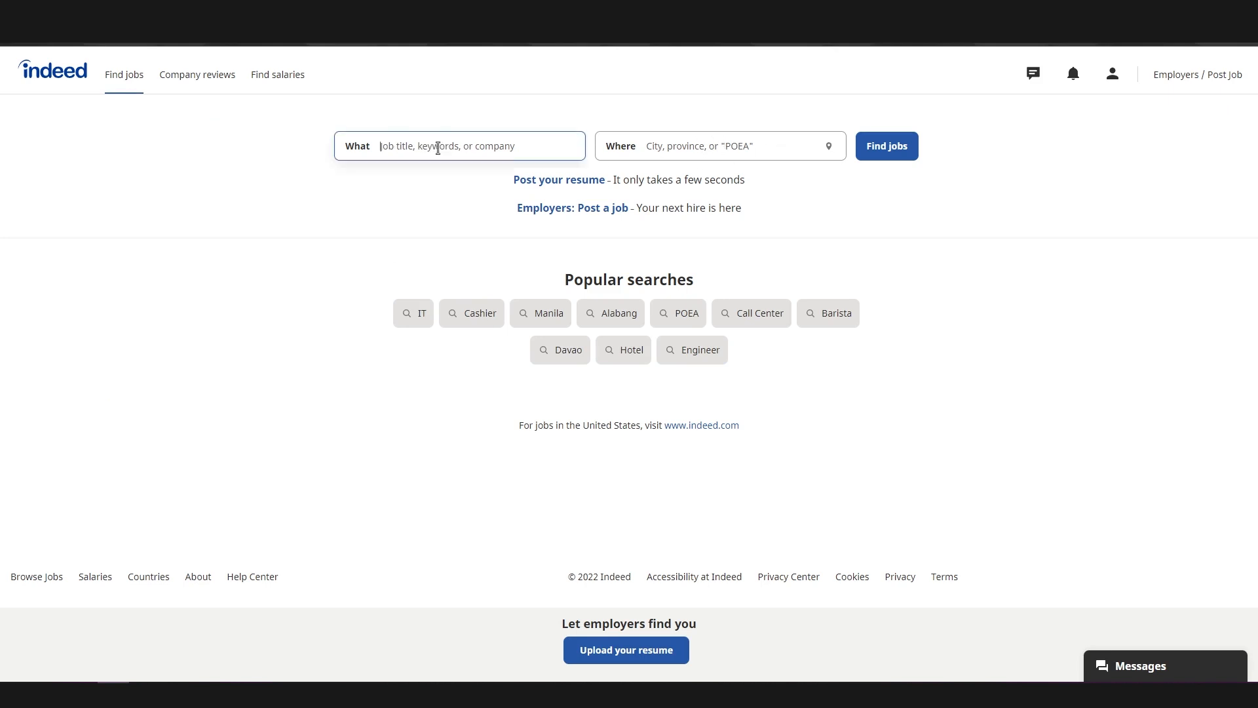
text(R)
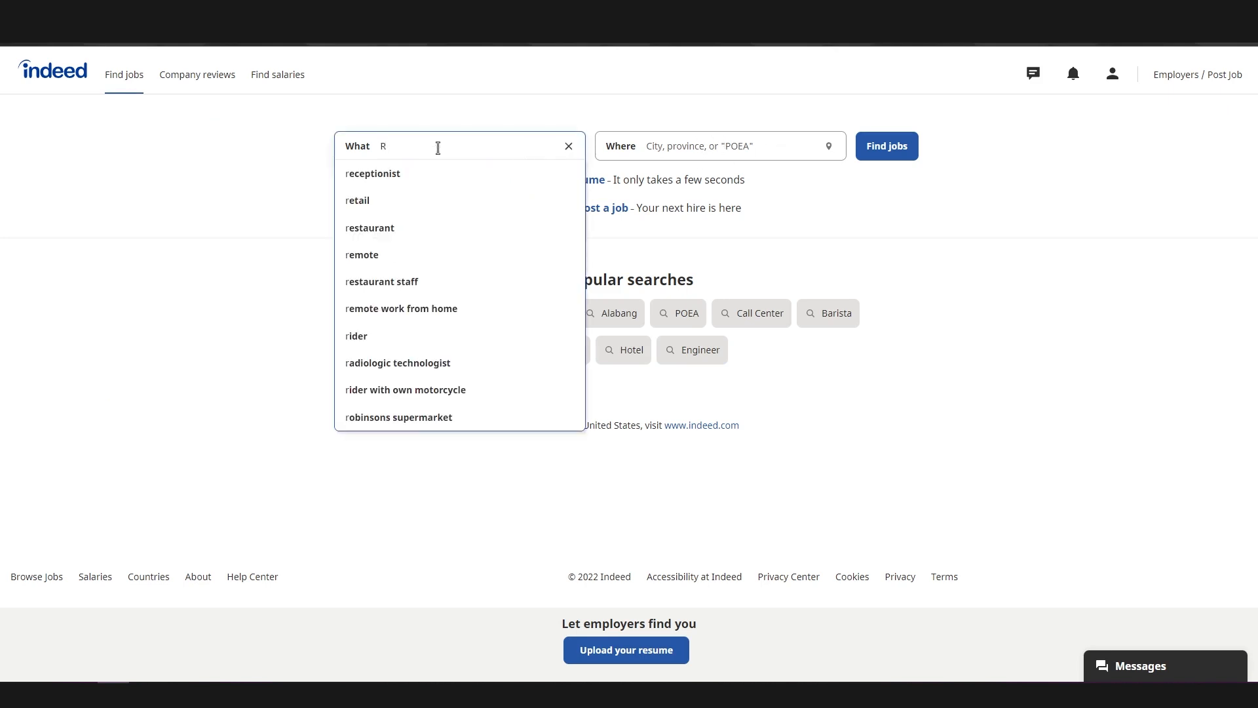
key(BackSpace)
text(Work From Home)
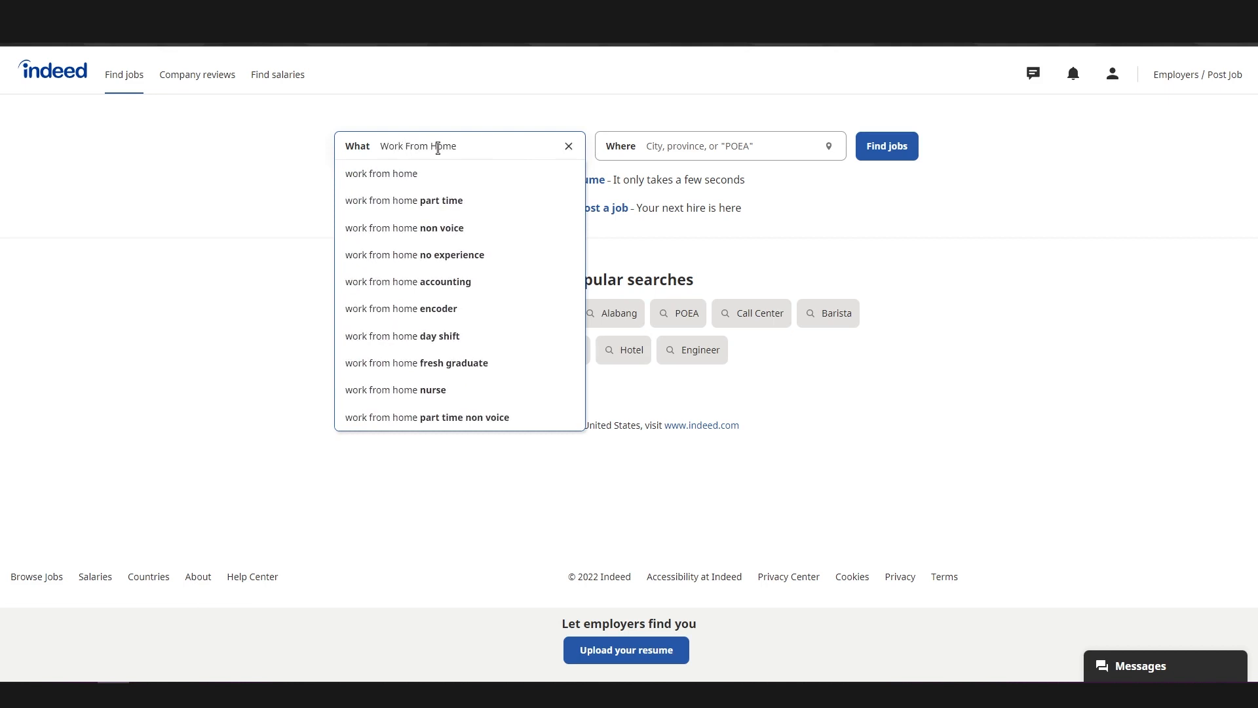
click(425, 201)
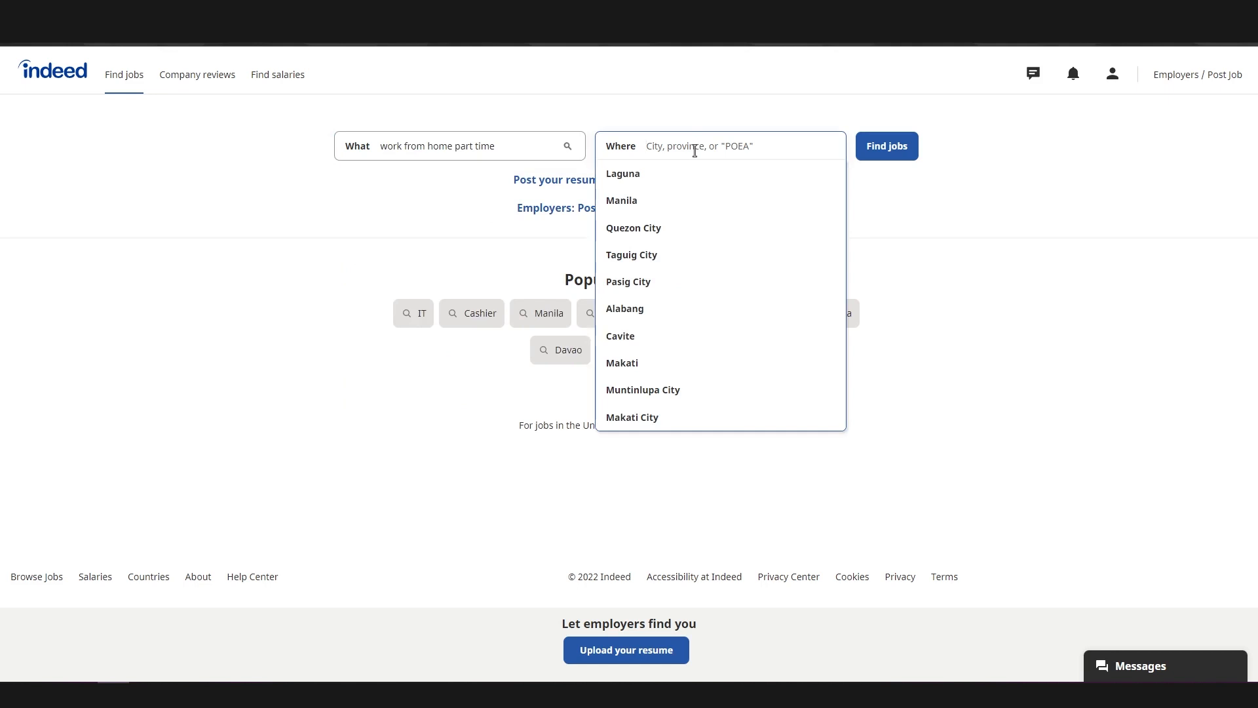
click(908, 211)
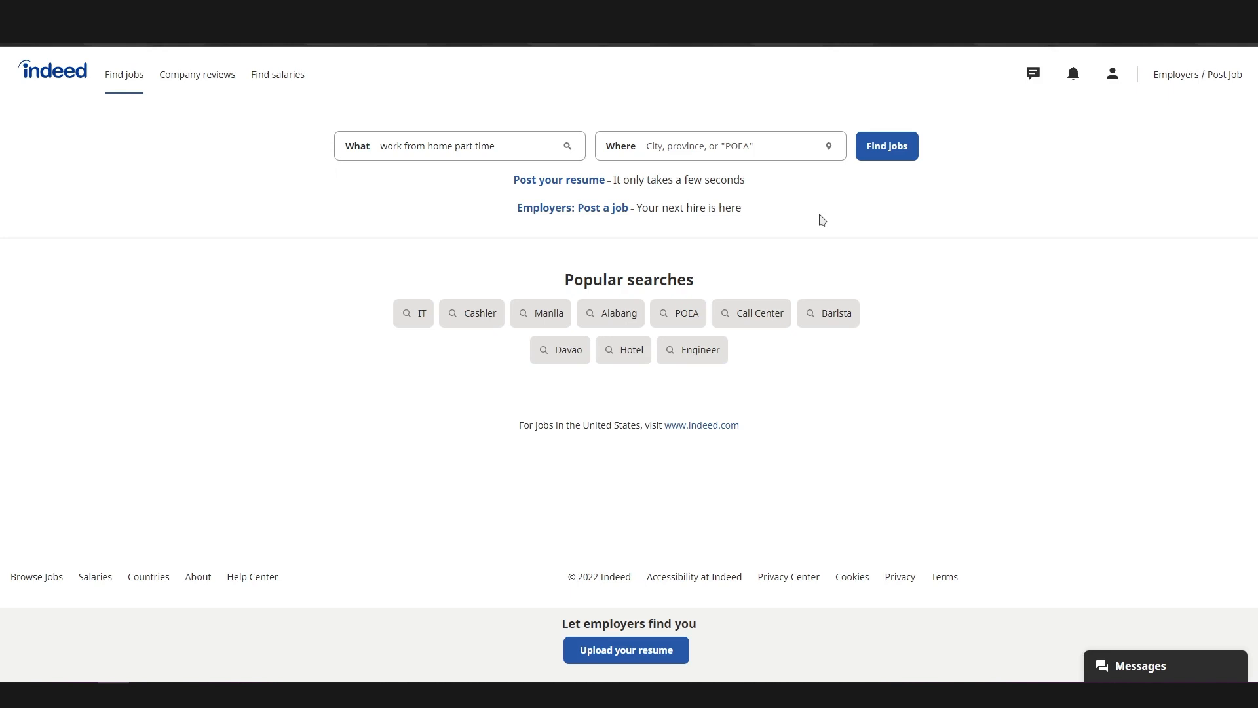
click(878, 156)
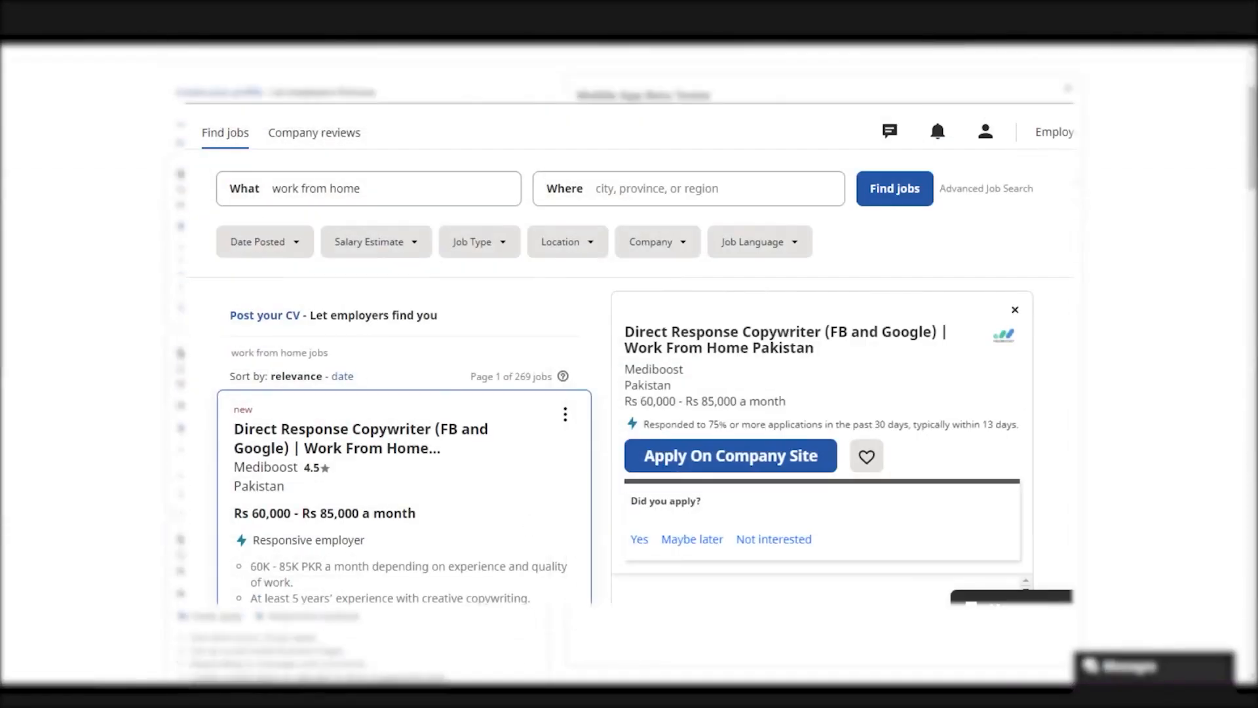
Look through the work-from-home job results and the Direct Response Copywriter job's description
scroll(629, 354, down, 8)
scroll(629, 354, up, 1)
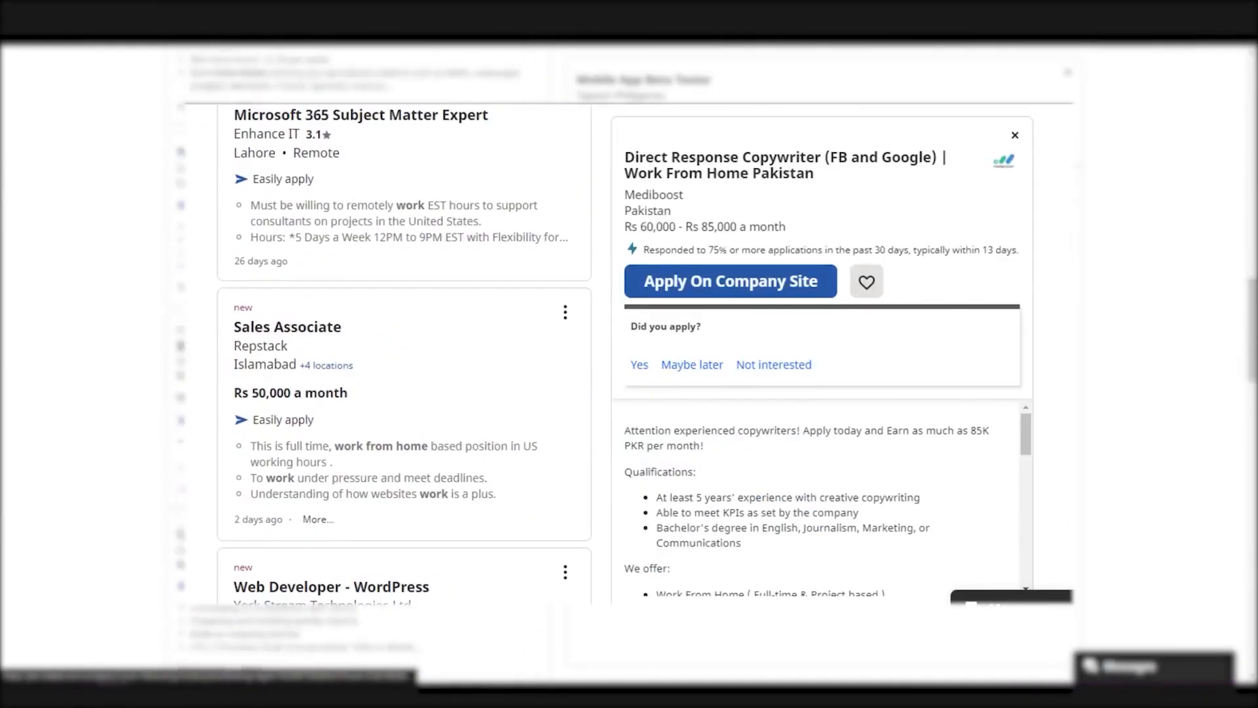
mouse_move(1027, 451)
mouse_down()
mouse_move(1024, 569)
mouse_move(1026, 446)
mouse_up()
scroll(404, 354, down, 3)
scroll(405, 353, up, 5)
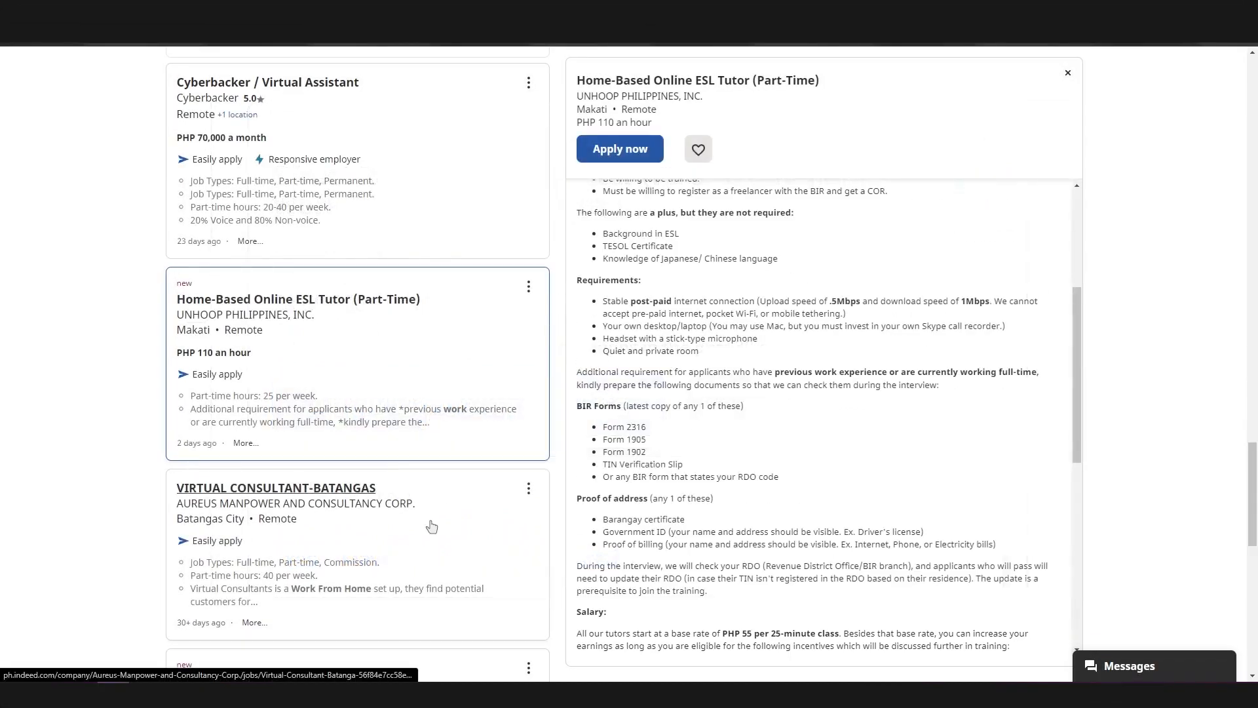
View the details of the Virtual Consultant, Virtual Assistant, Call Center Agent and Real Estate Salesperson listings
click(430, 524)
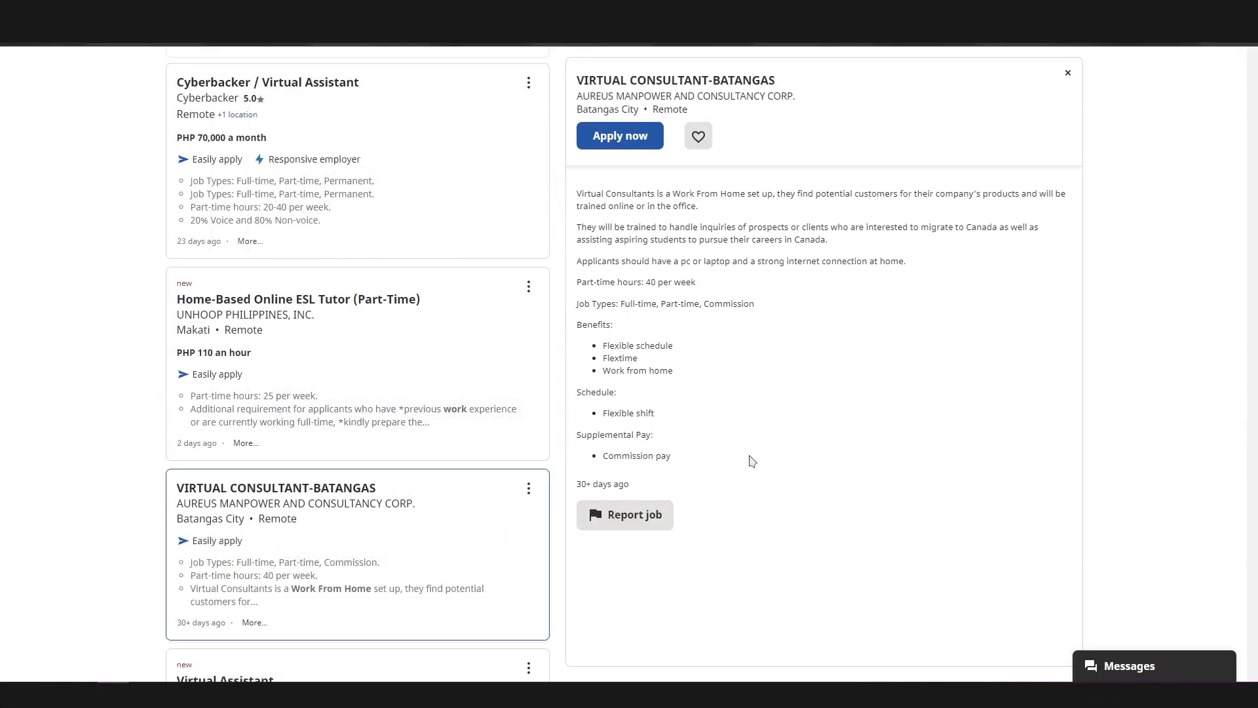
scroll(406, 508, down, 5)
click(408, 460)
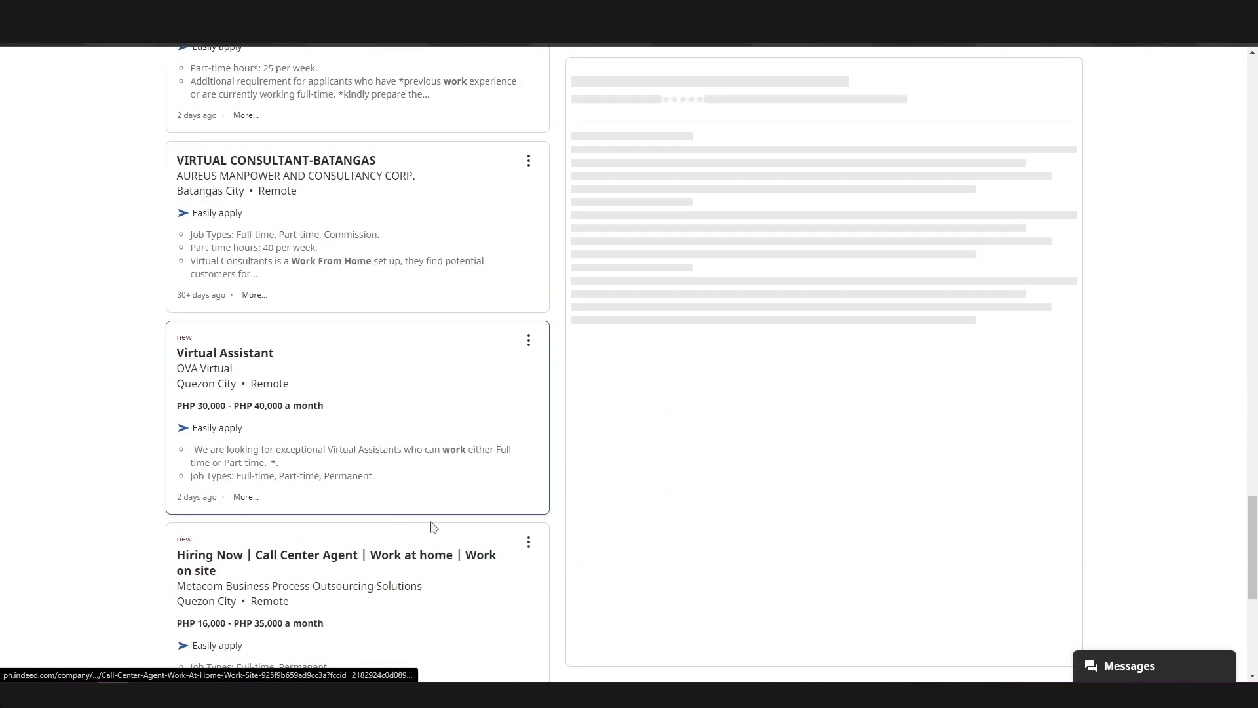
click(406, 595)
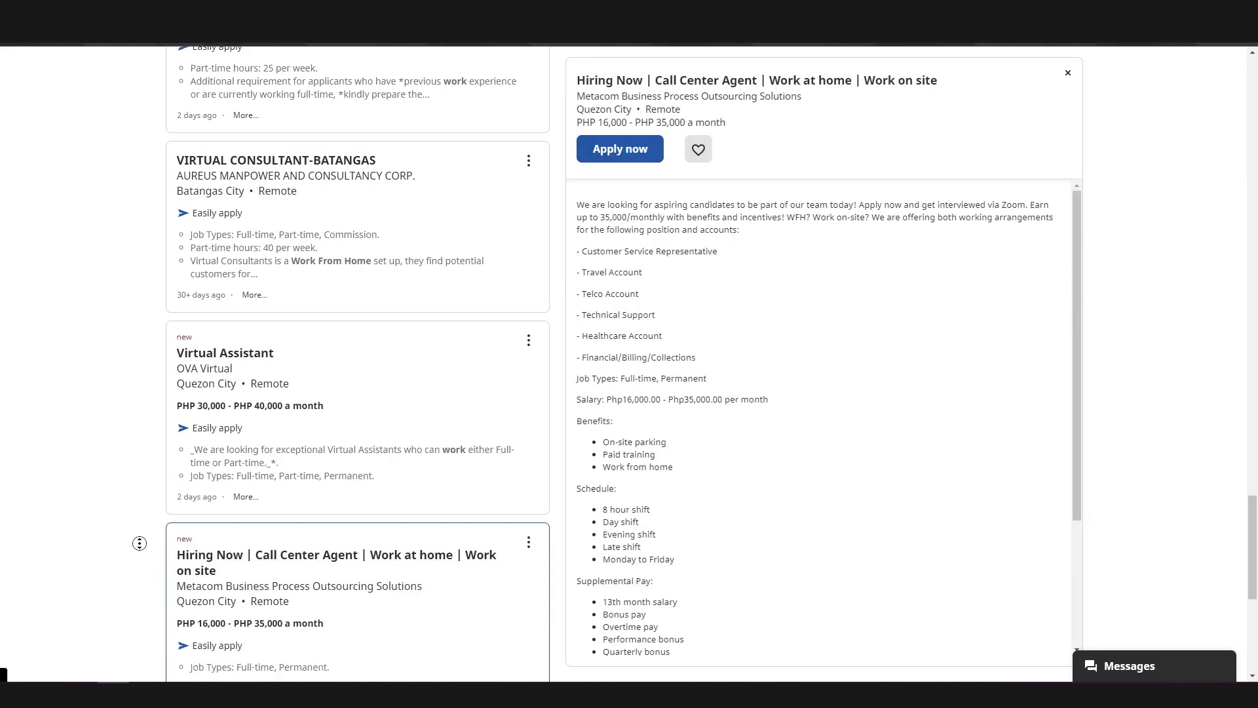
click(339, 457)
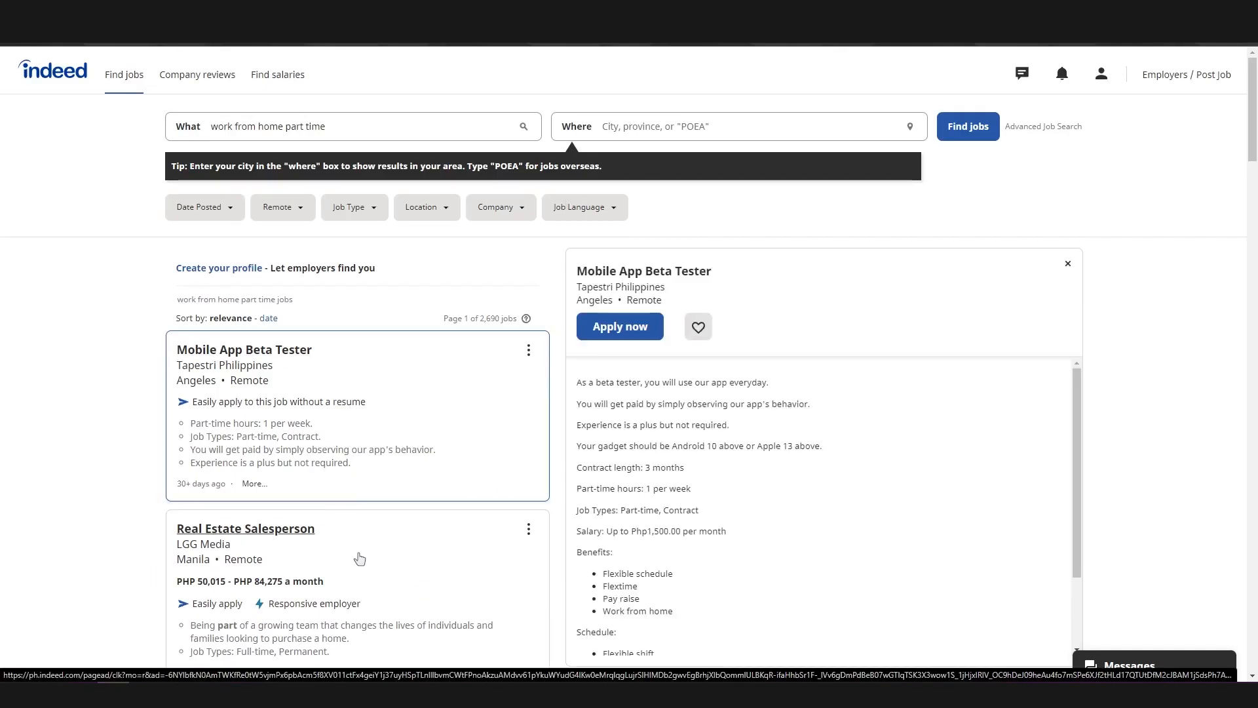
click(401, 568)
scroll(401, 552, down, 3)
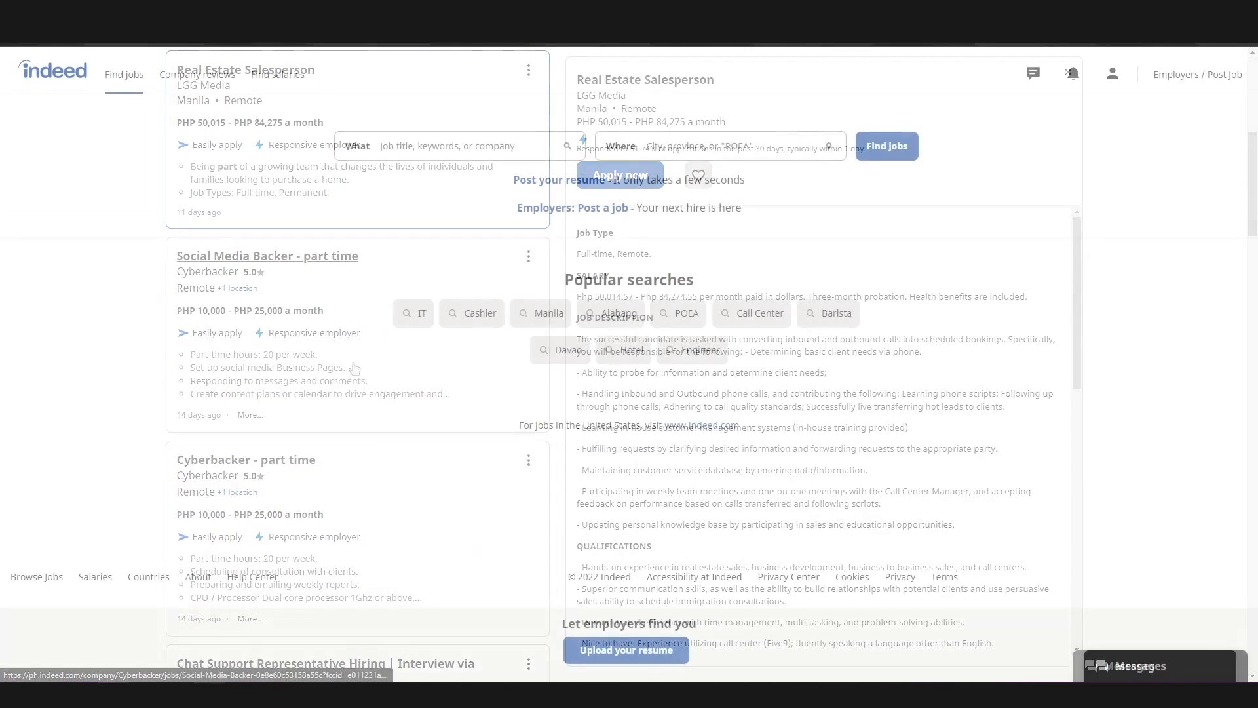